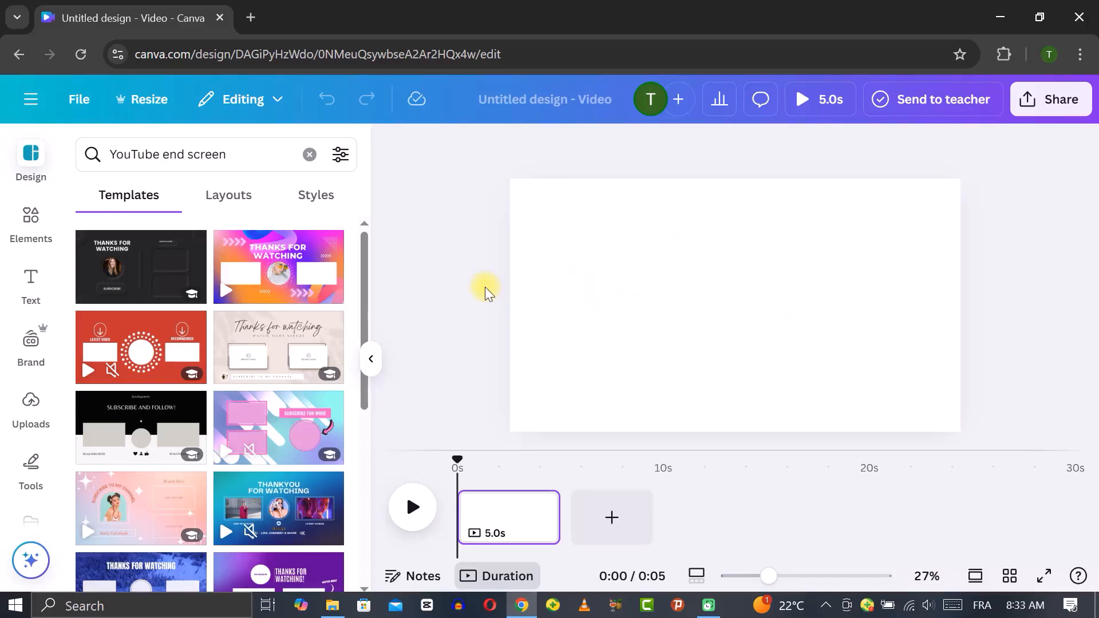
# Apply the red LATEST VIDEO / RECOMMENDED end screen template to the second page and preview it on the canvas
pyautogui.moveTo(141, 425); pyautogui.dragTo(523, 339)
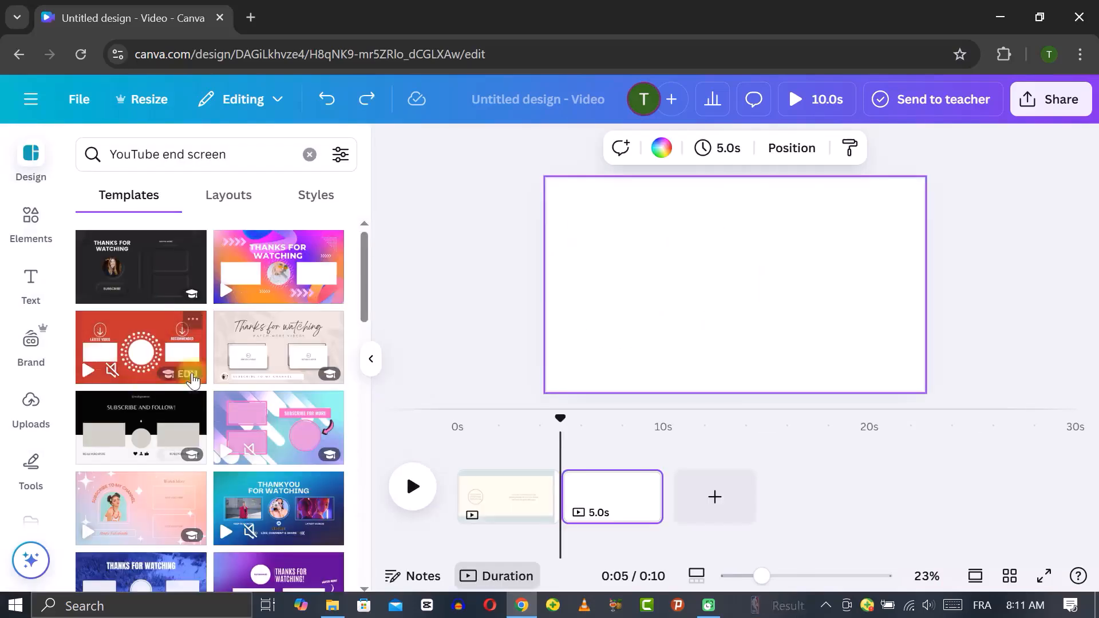
pyautogui.click(135, 353)
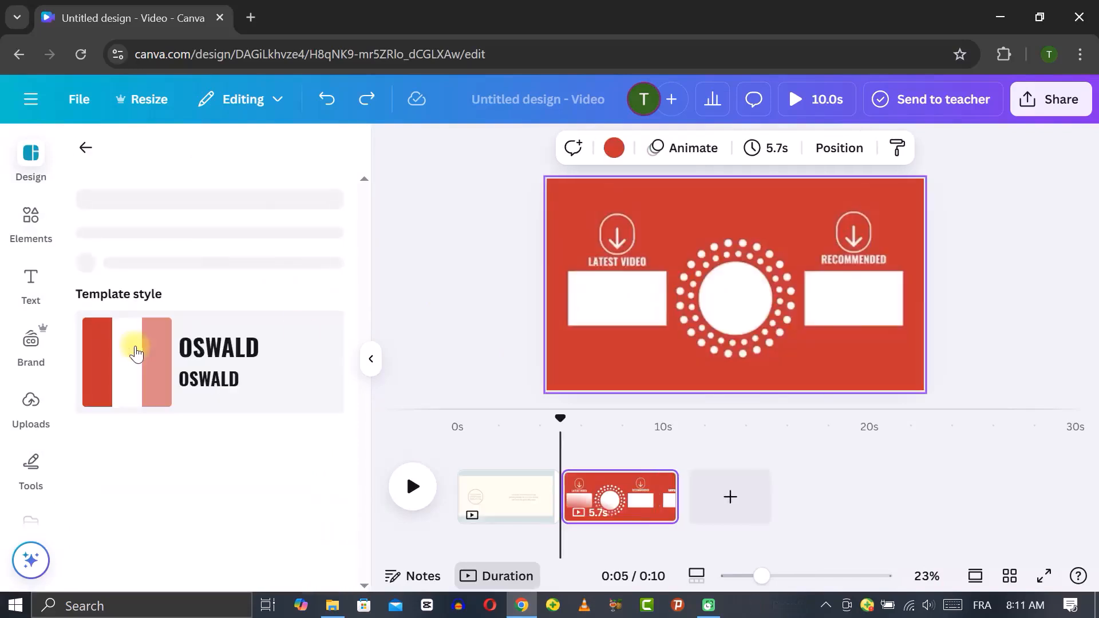
pyautogui.click(371, 358)
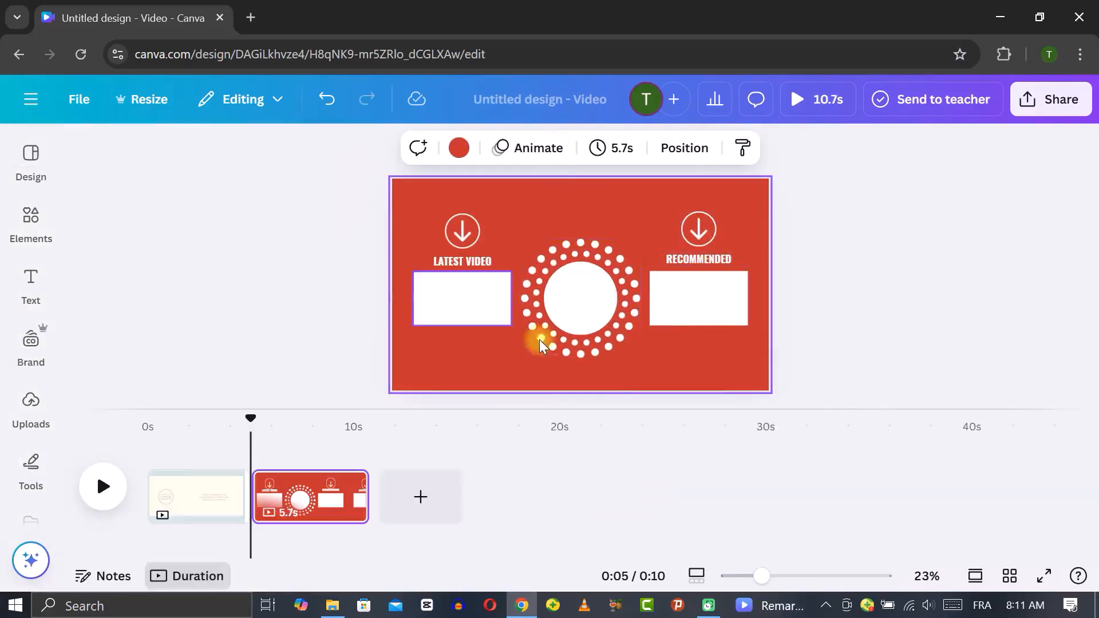
pyautogui.click(478, 310)
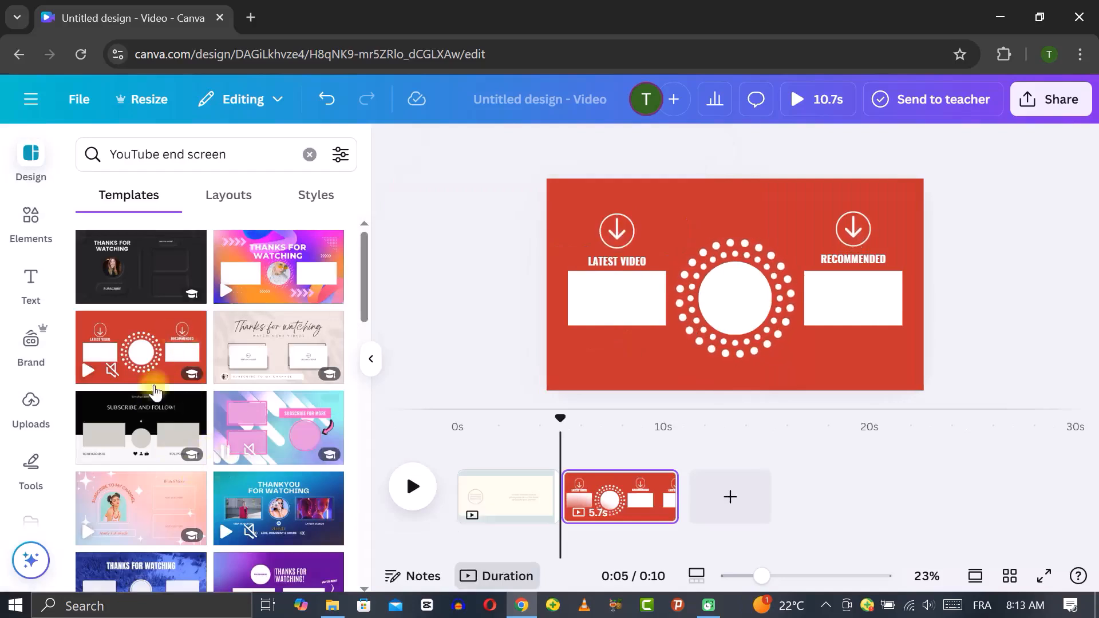
# Scroll through more YouTube end screen templates
pyautogui.moveTo(148, 378)
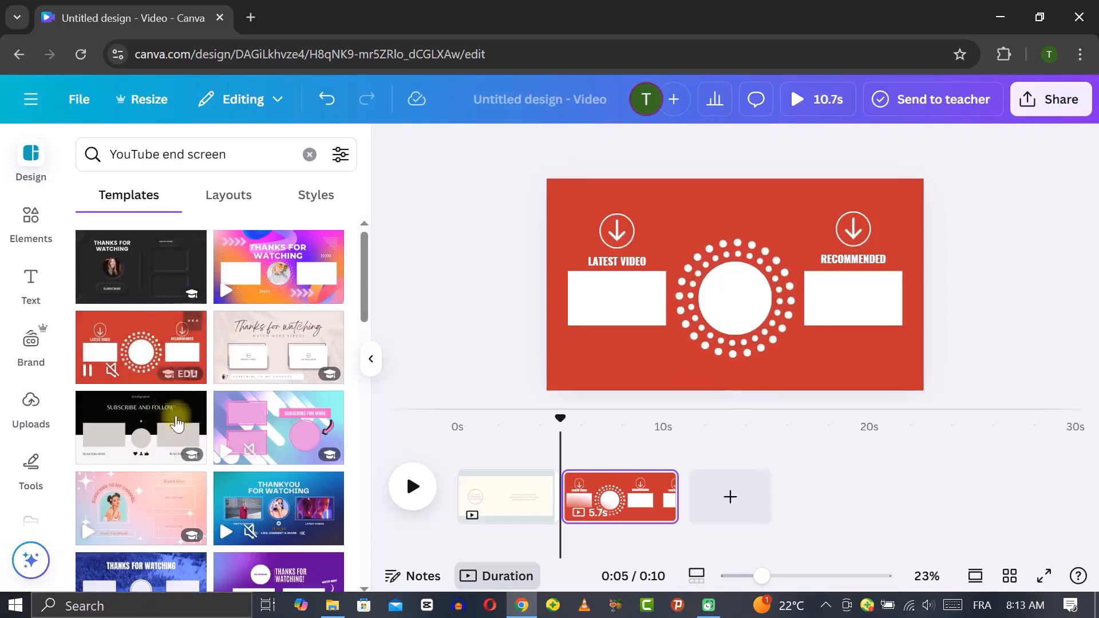
pyautogui.scroll(-5, 197, 435)
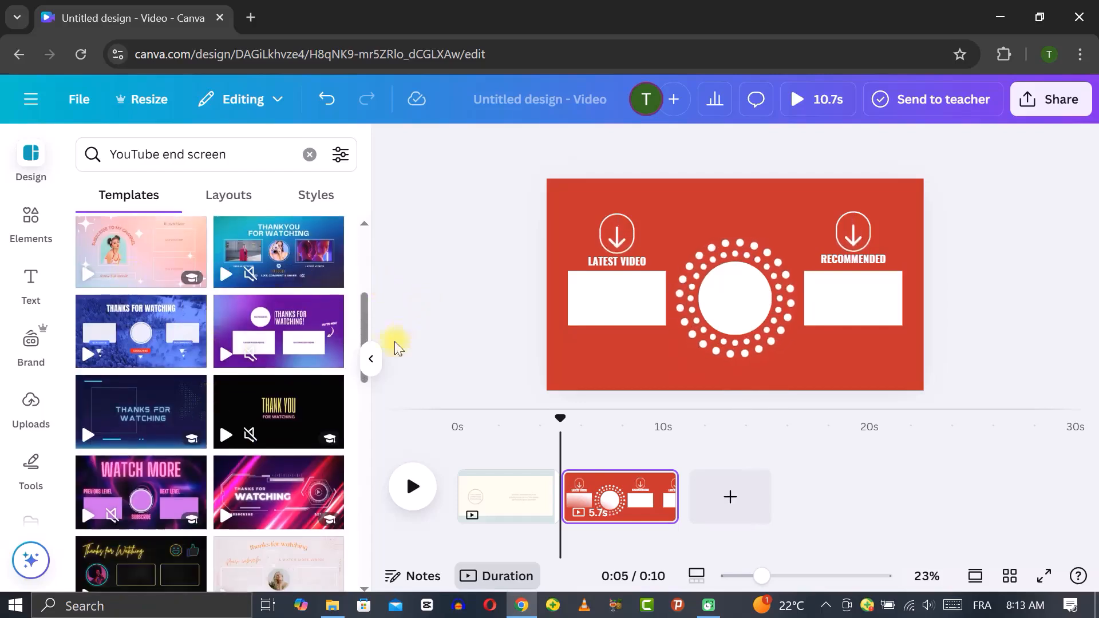
pyautogui.click(371, 361)
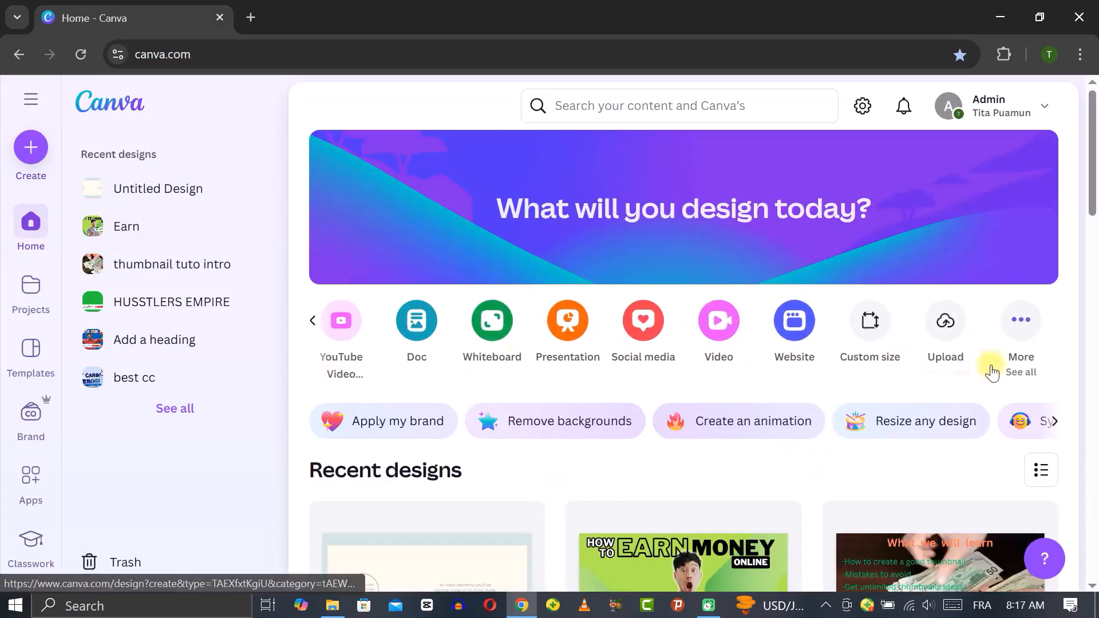
# Create a new Ending Card YouTube Video (Landscape) design at 1920 × 1080 px
pyautogui.click(1022, 324)
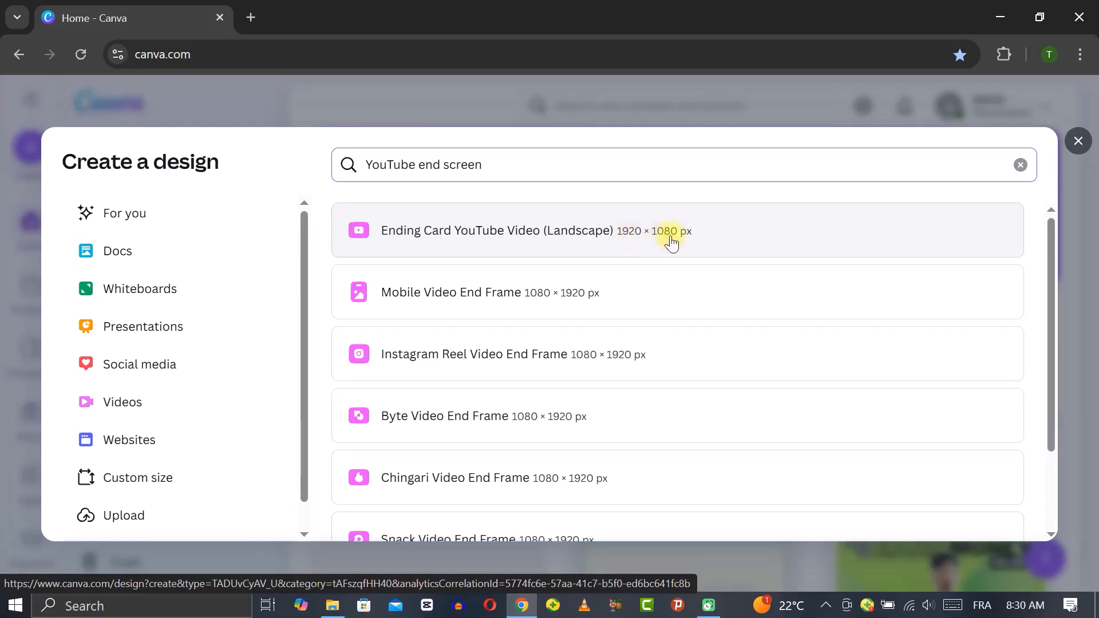
pyautogui.click(652, 240)
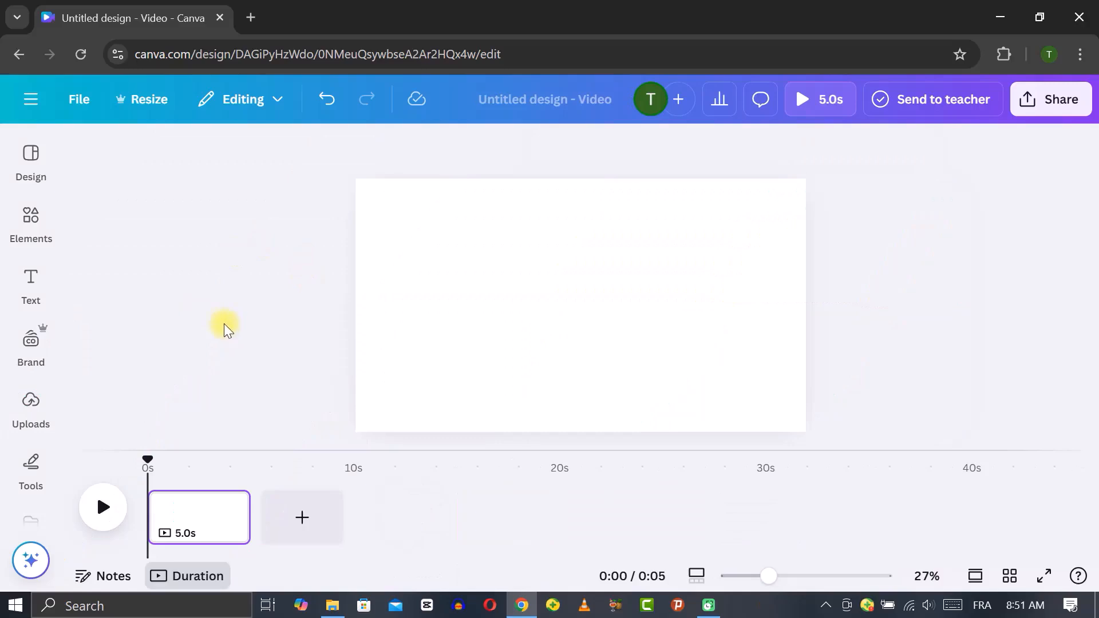
# Add the uploaded YouTube end screen layout guide image to the canvas so it fills the page
pyautogui.click(32, 286)
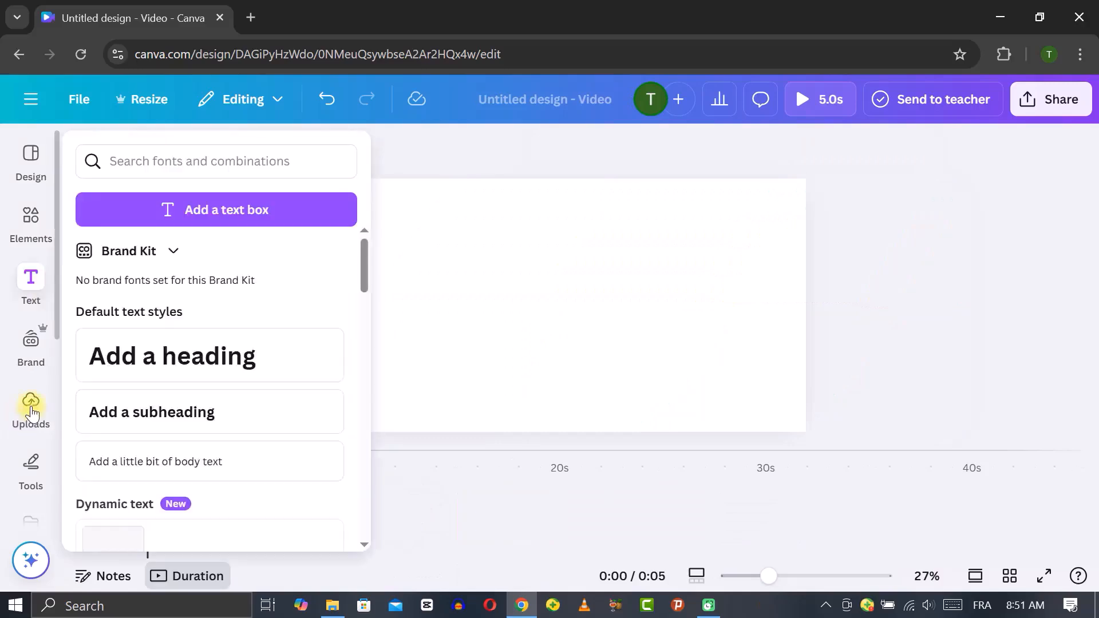
pyautogui.click(31, 407)
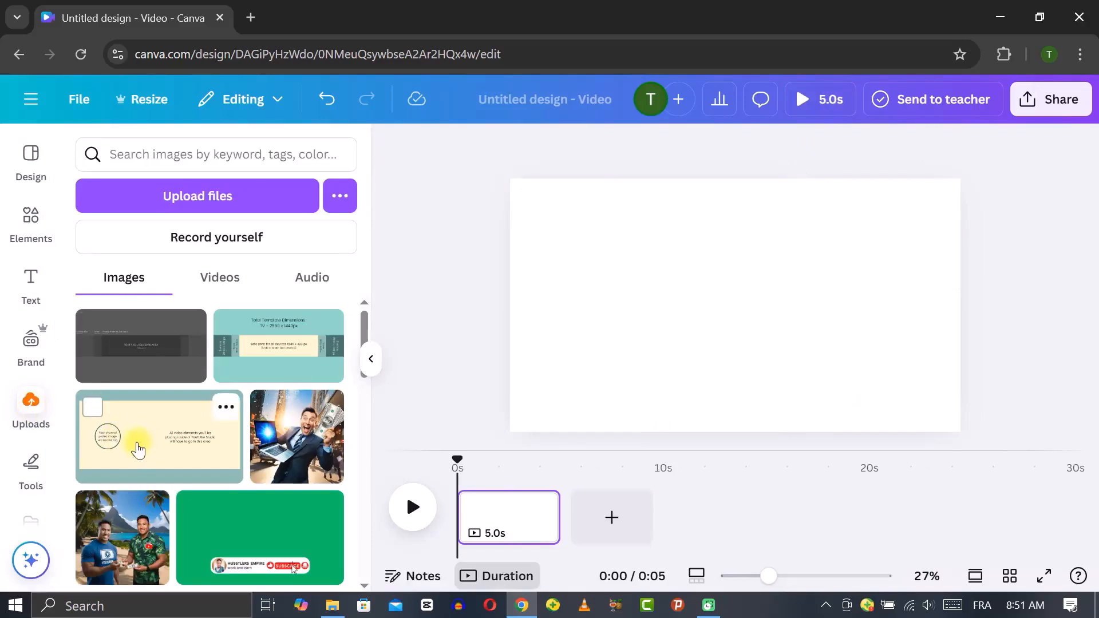
pyautogui.moveTo(136, 448); pyautogui.dragTo(539, 336)
pyautogui.moveTo(535, 314); pyautogui.dragTo(535, 314)
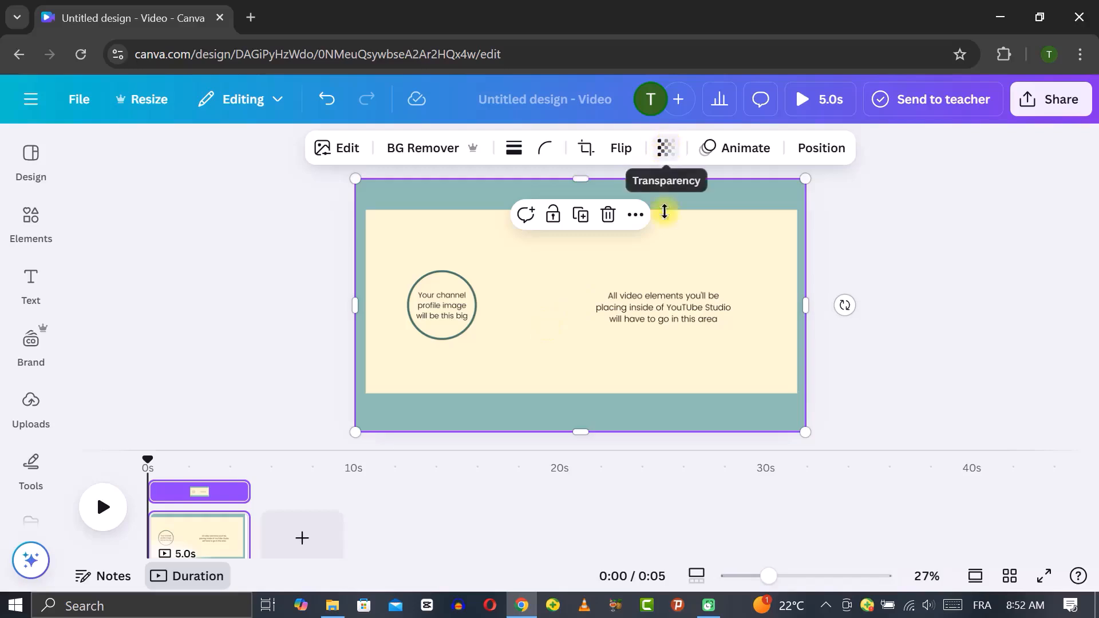
# Set the guide image's transparency to 44
pyautogui.click(666, 148)
pyautogui.moveTo(707, 224); pyautogui.dragTo(637, 235)
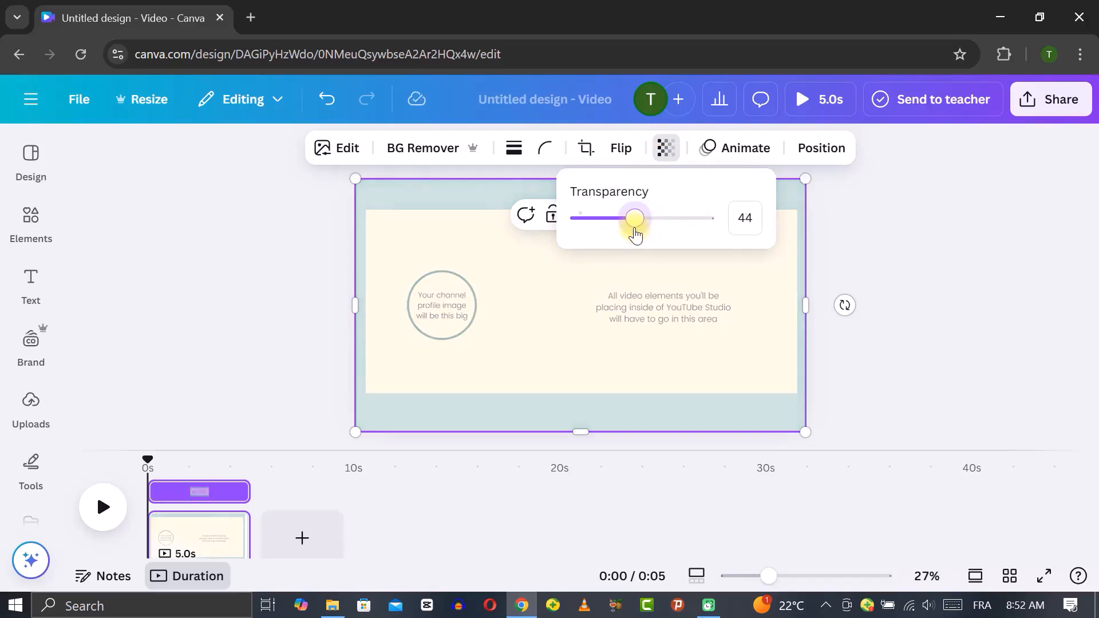
pyautogui.click(920, 230)
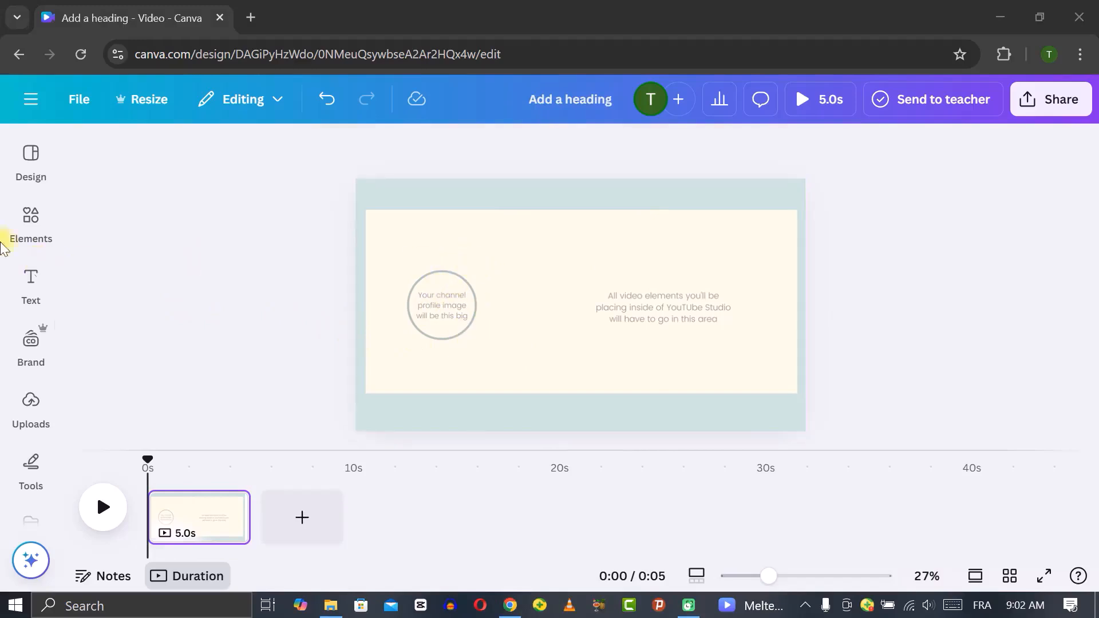
# Search elements for Circle mockups and place the gold-framed circle mockup near the top centre of the canvas
pyautogui.click(34, 218)
pyautogui.click(32, 178)
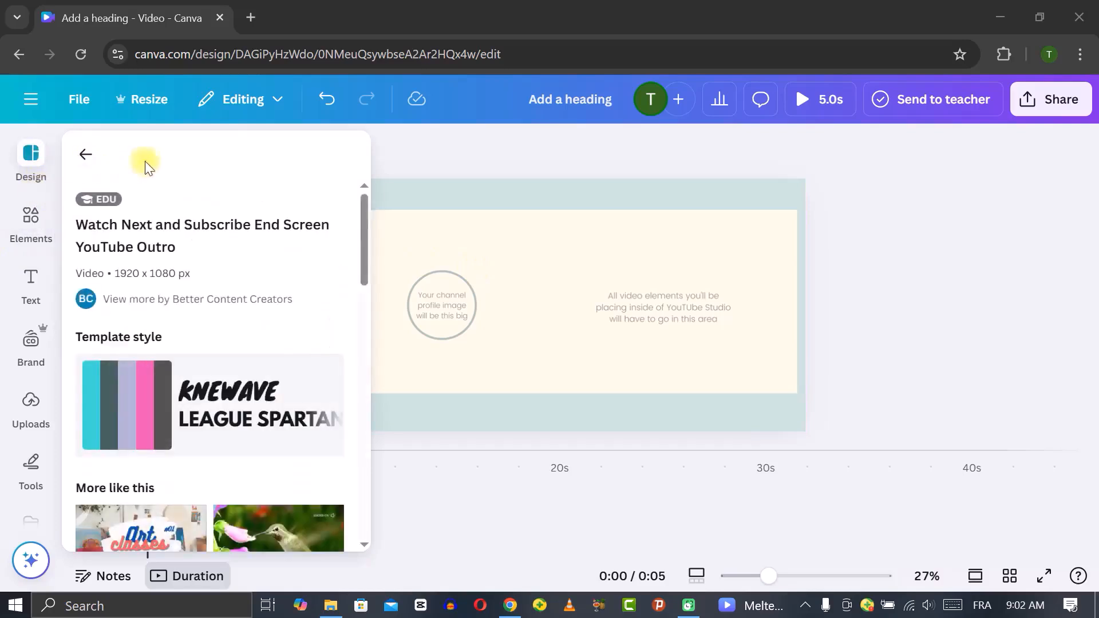
pyautogui.click(32, 216)
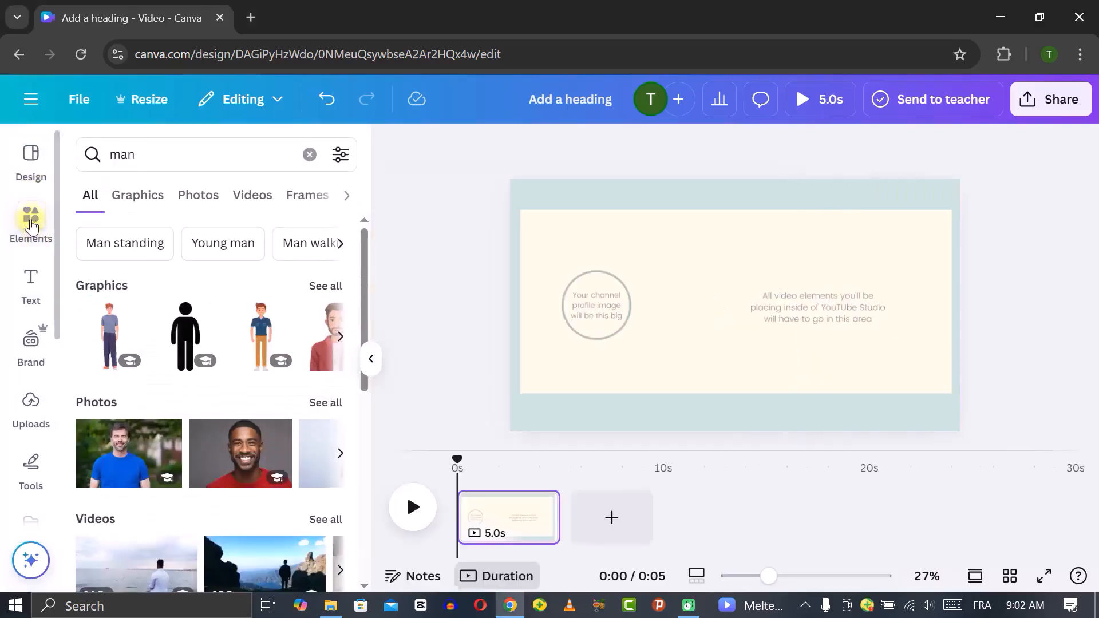
pyautogui.click(309, 154)
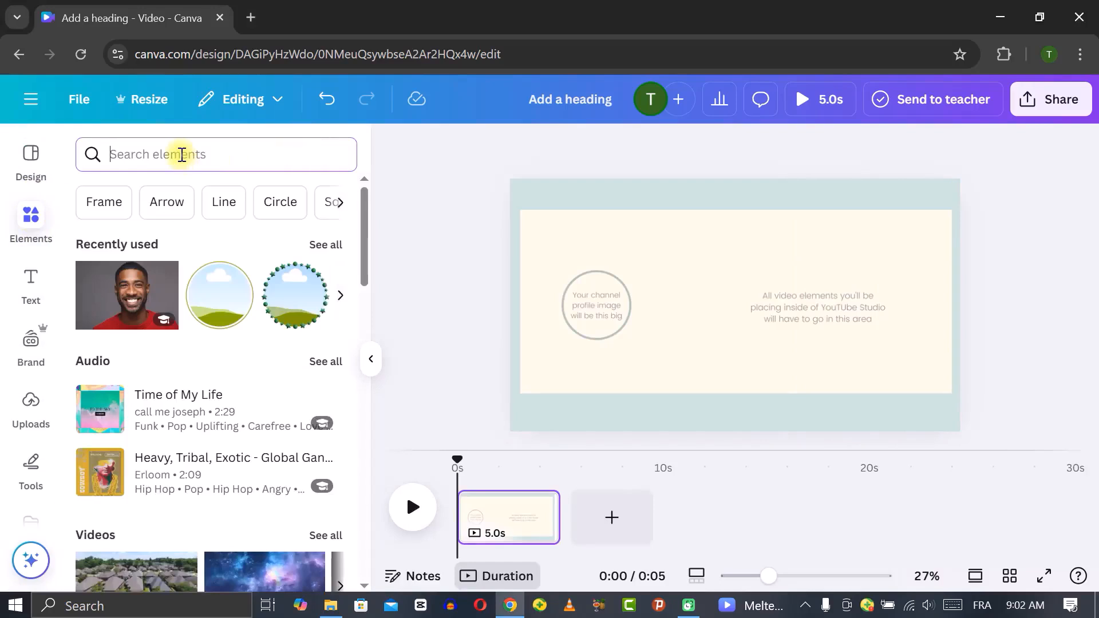
pyautogui.click(279, 202)
pyautogui.click(345, 195)
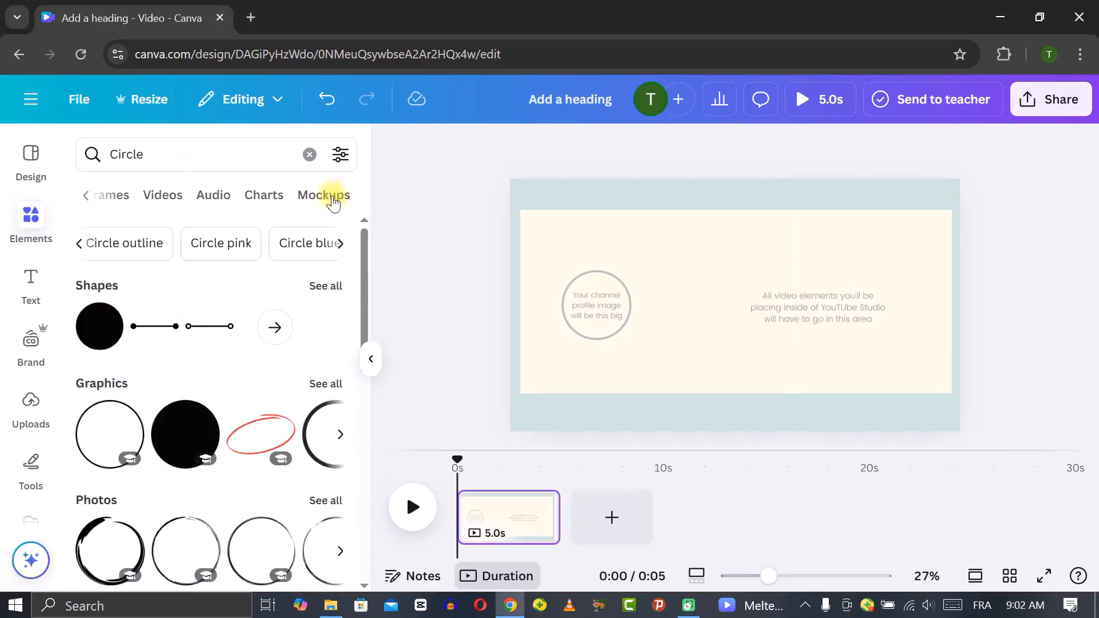
pyautogui.click(324, 198)
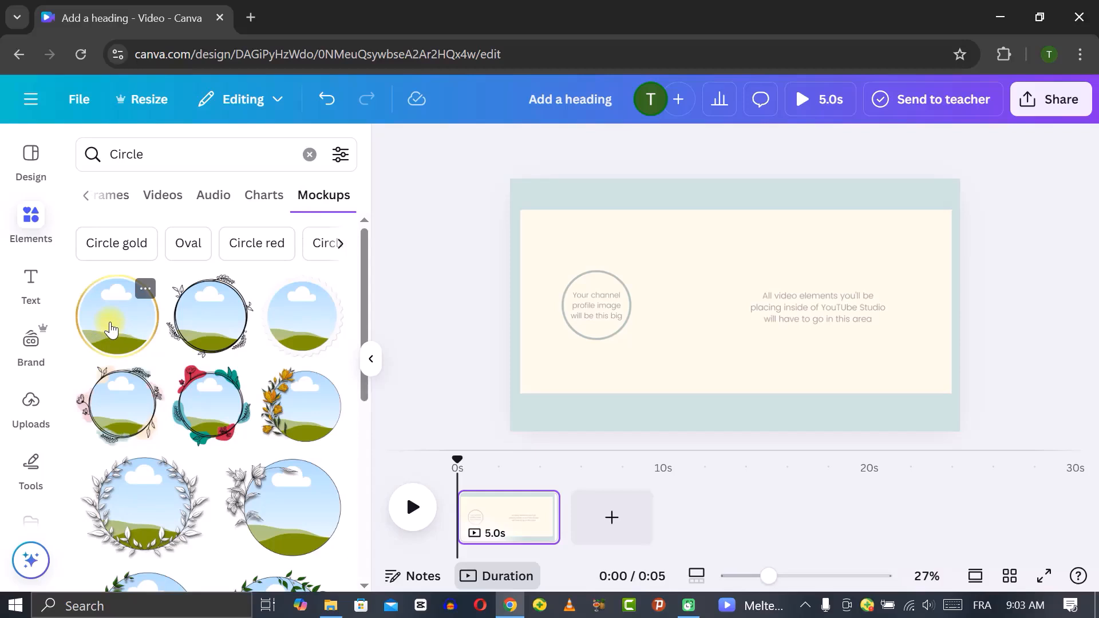
pyautogui.click(111, 330)
pyautogui.moveTo(710, 324); pyautogui.dragTo(732, 266)
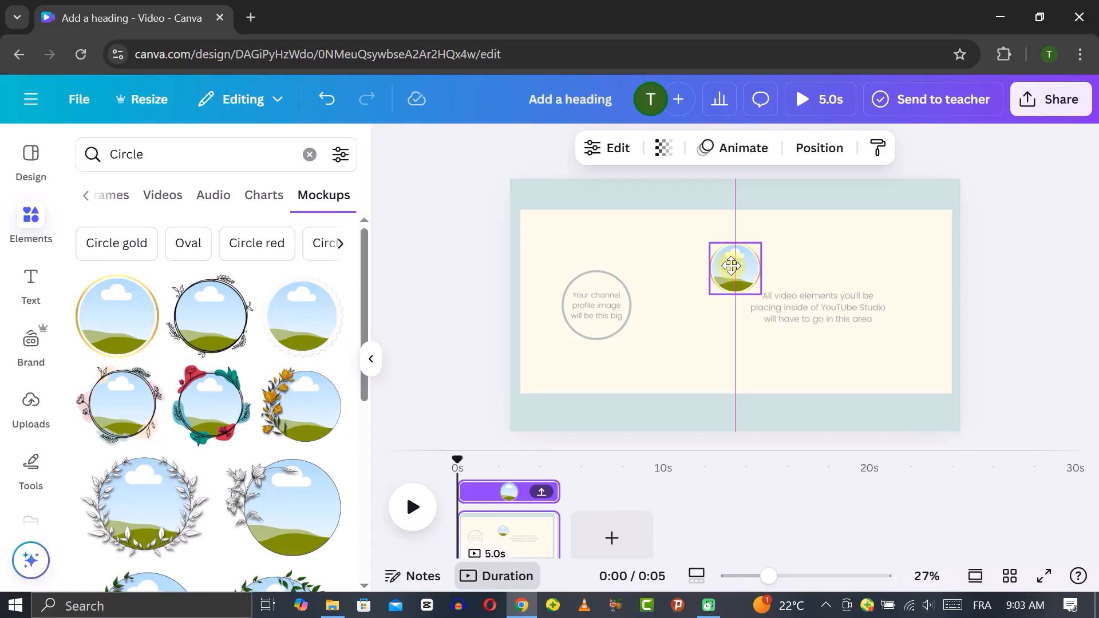
pyautogui.moveTo(731, 265); pyautogui.dragTo(732, 265)
# Paste blue rectangles and position them over the left and right video areas of the layout
pyautogui.click(165, 153)
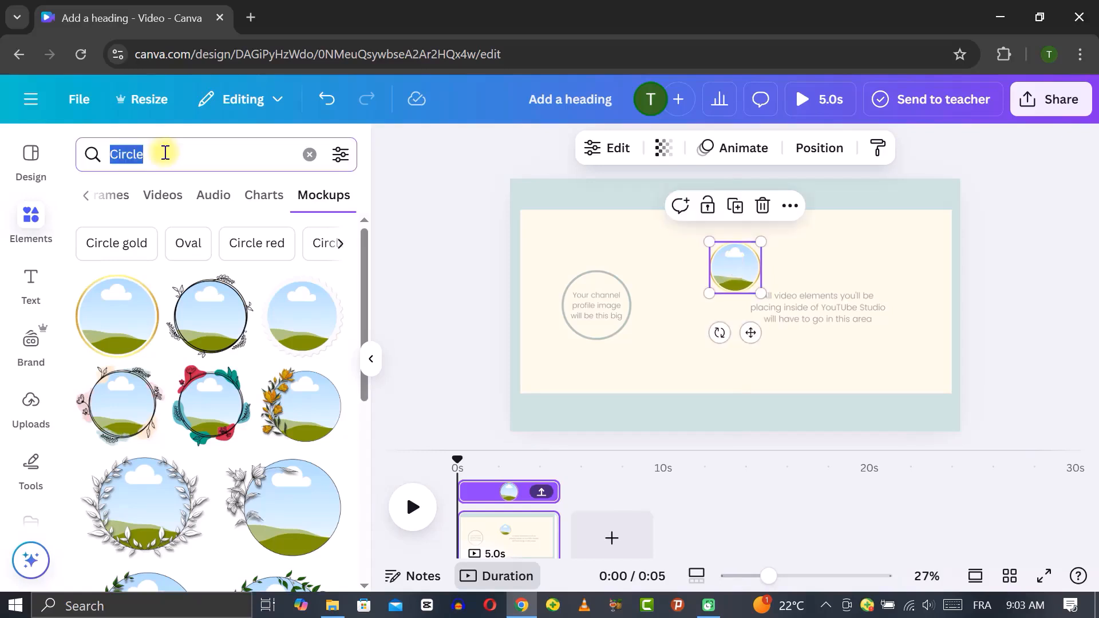
pyautogui.hotkey('ctrl', 'v')
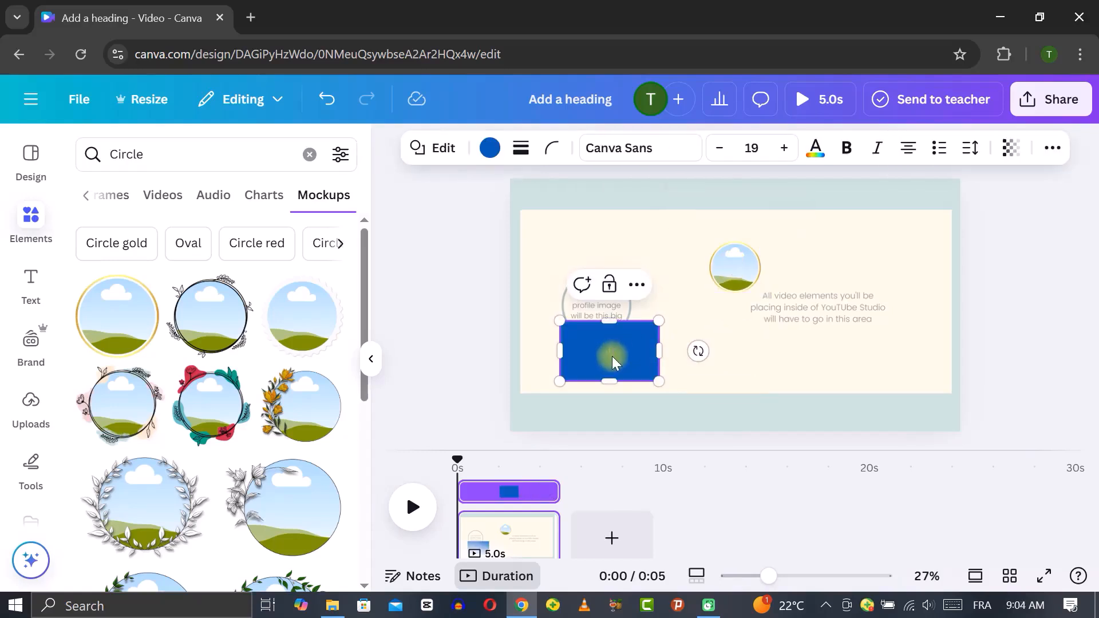
pyautogui.moveTo(613, 356); pyautogui.dragTo(875, 330)
pyautogui.click(606, 269)
pyautogui.click(812, 335)
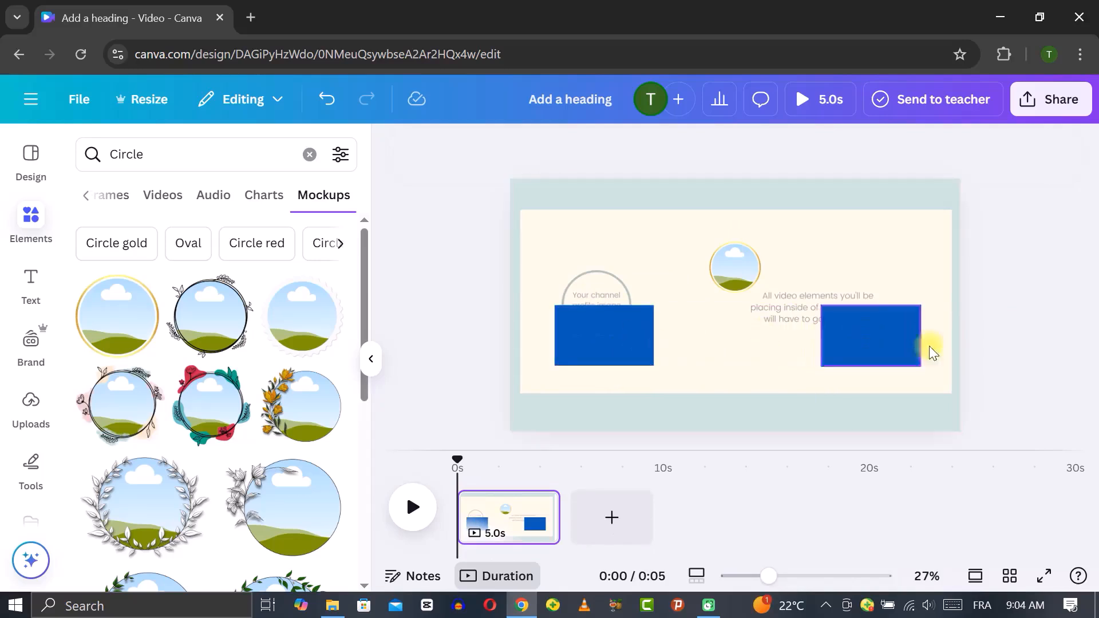
# Paste the THANKS FOR WATCHING heading, place it at the top, and add a second copy below the circle
pyautogui.click(735, 267)
pyautogui.click(31, 284)
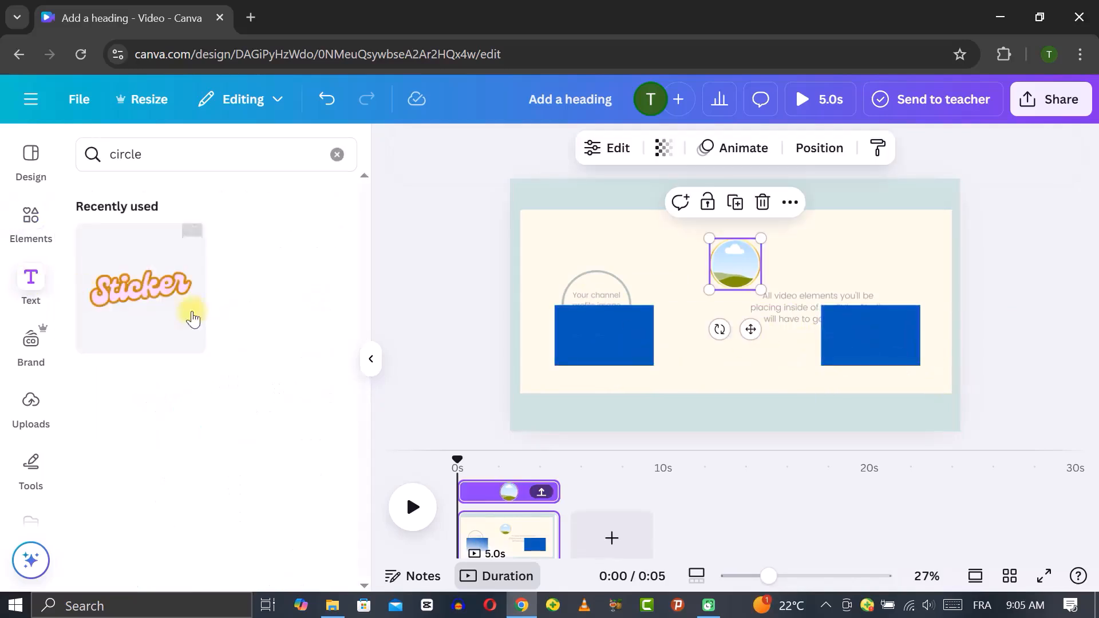
pyautogui.write('THANKS FOR WATCHING')
pyautogui.moveTo(760, 343); pyautogui.dragTo(982, 334)
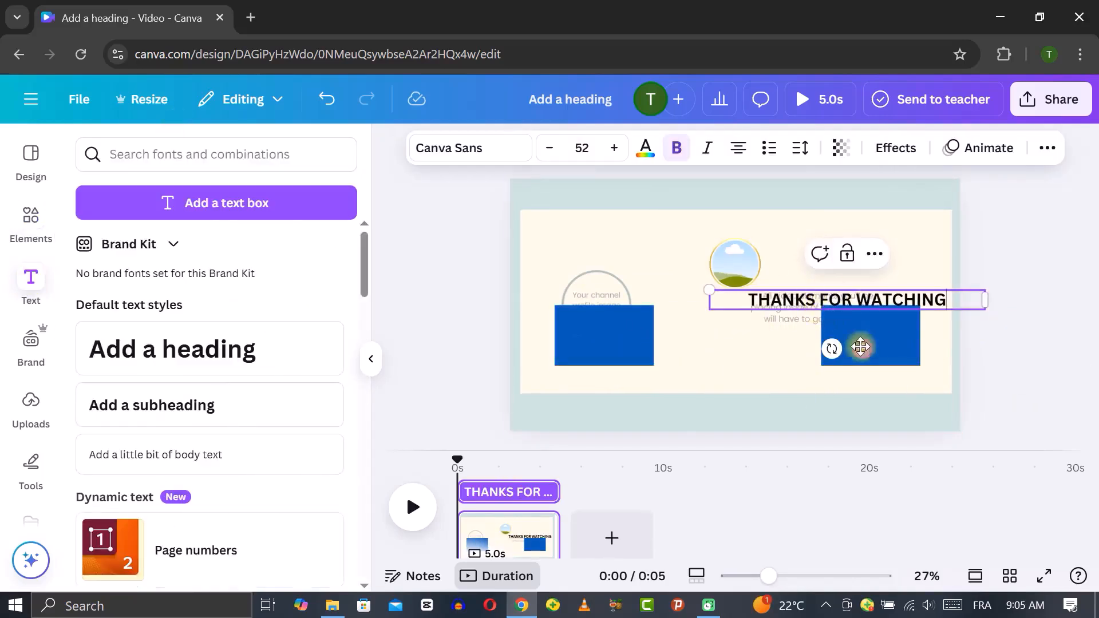
pyautogui.moveTo(861, 347); pyautogui.dragTo(753, 276)
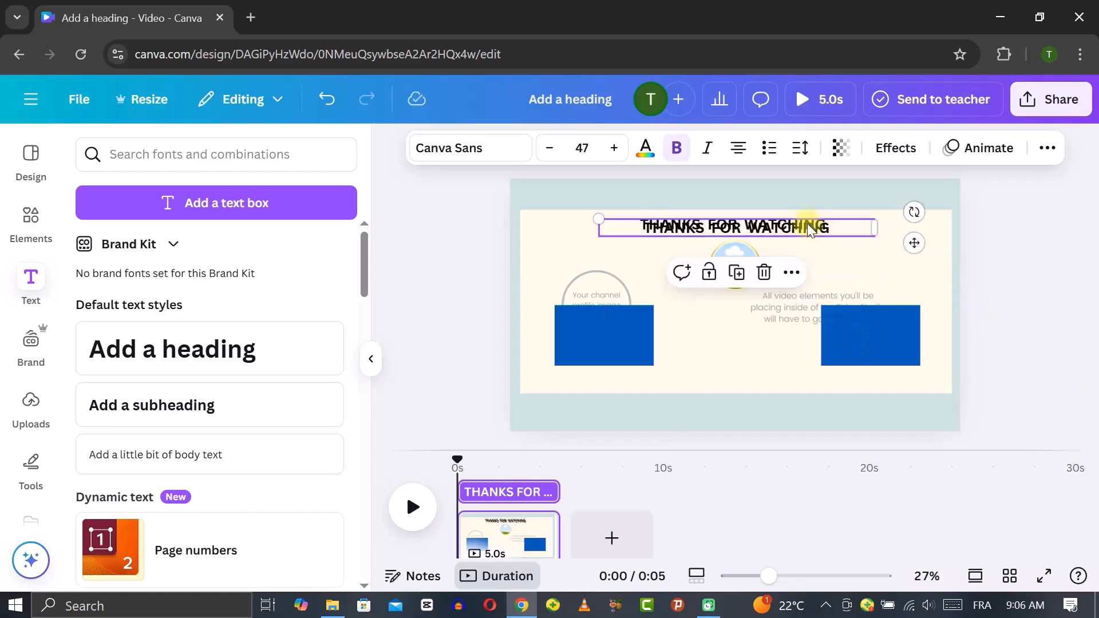
pyautogui.moveTo(810, 226); pyautogui.dragTo(793, 294)
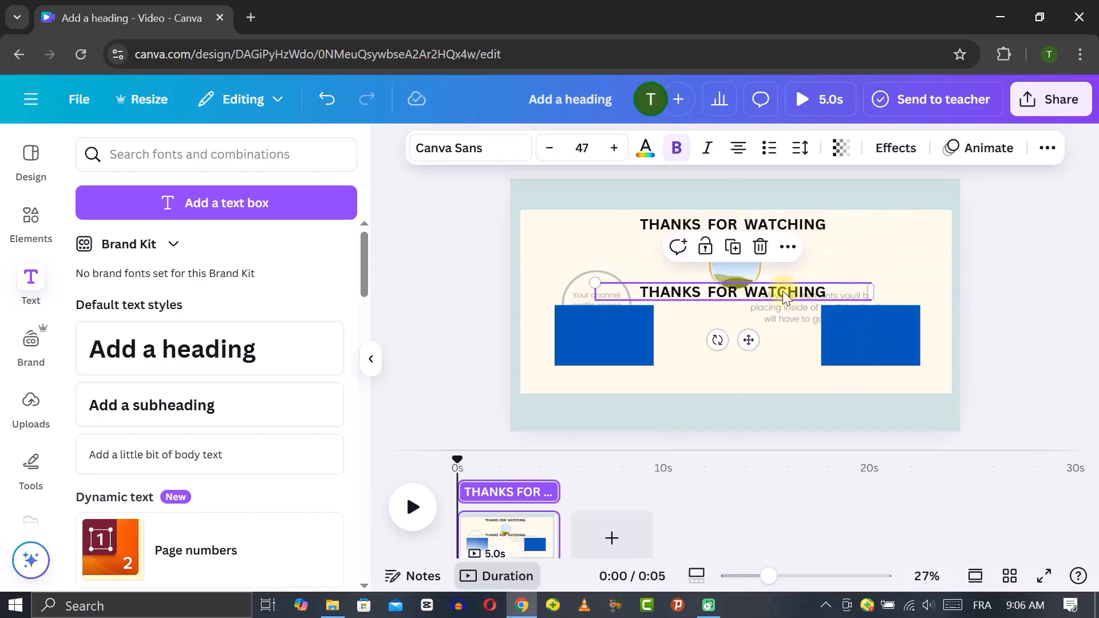
# Change the second heading's text to SUBSCRIBE
pyautogui.doubleClick(785, 293)
pyautogui.write('SUBSCRIBE')
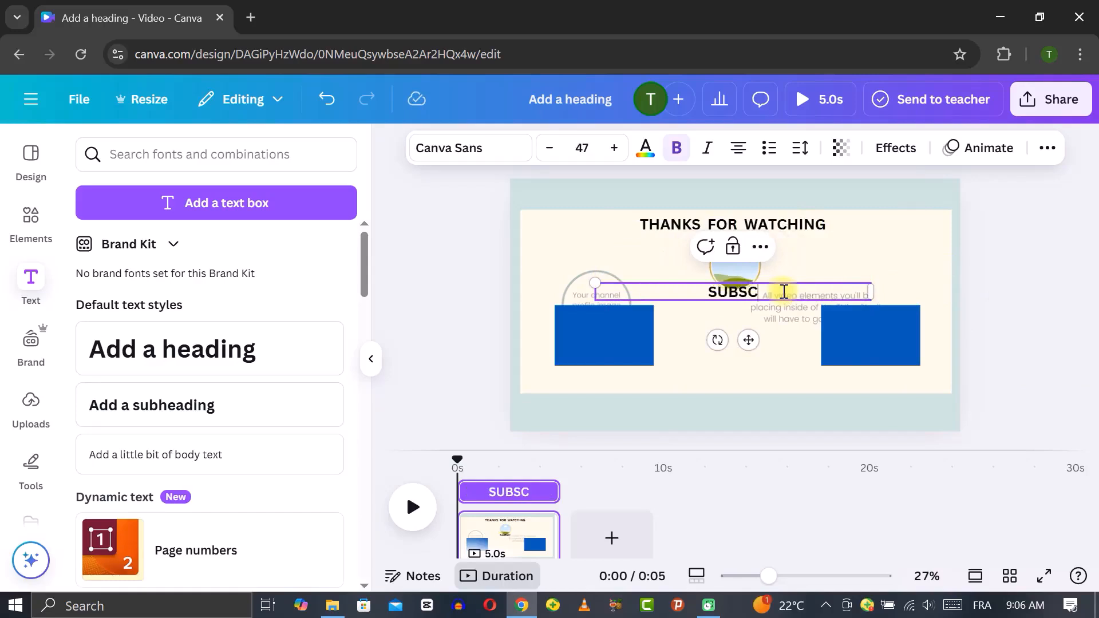
# Narrow the SUBSCRIBE text box, centre it under the circle and reduce its font size to 35
pyautogui.moveTo(871, 293); pyautogui.dragTo(711, 298)
pyautogui.moveTo(671, 341); pyautogui.dragTo(758, 351)
pyautogui.click(550, 147)
pyautogui.click(550, 148)
pyautogui.click(551, 150)
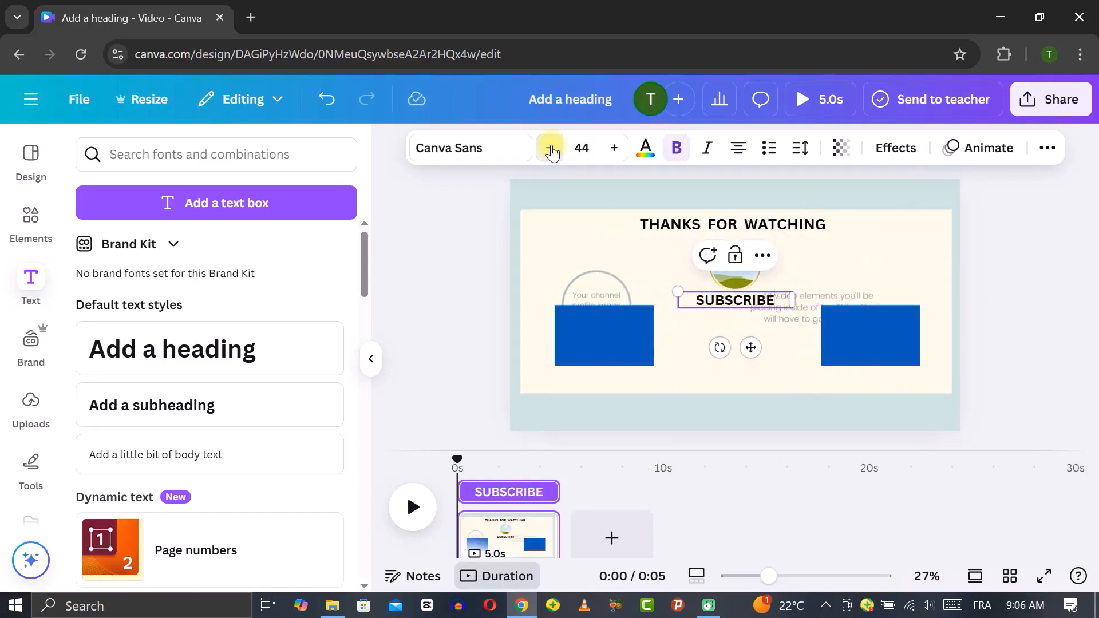
pyautogui.click(552, 150)
pyautogui.moveTo(750, 345)
pyautogui.mouseDown()
pyautogui.moveTo(760, 344)
pyautogui.moveTo(740, 342)
pyautogui.moveTo(751, 343)
pyautogui.mouseUp()
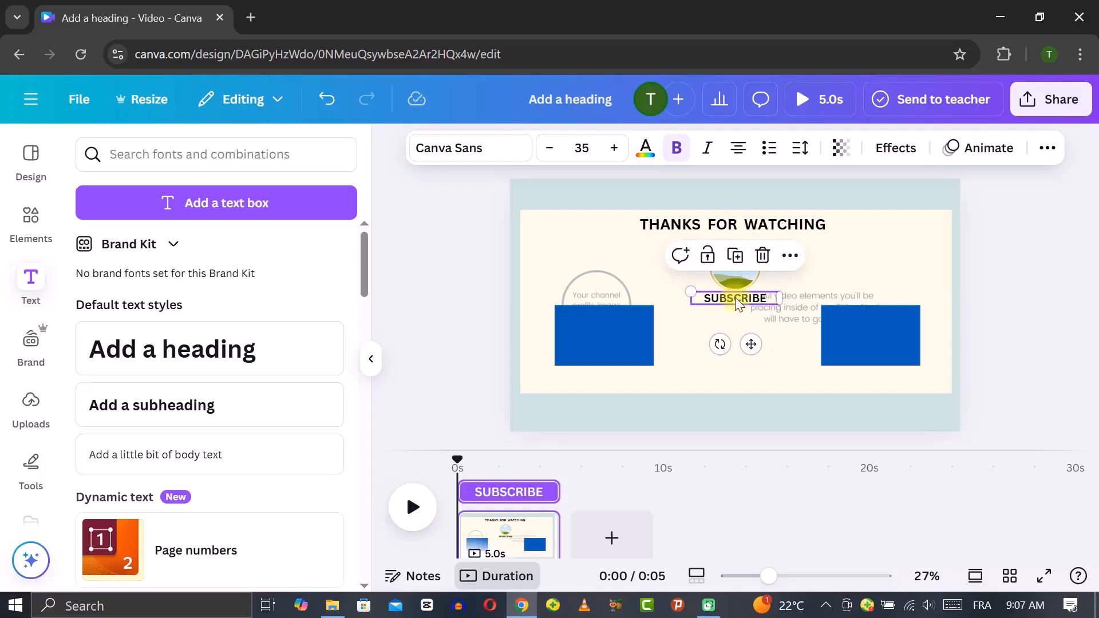
# Apply the Background text effect to SUBSCRIBE
pyautogui.click(897, 147)
pyautogui.click(114, 361)
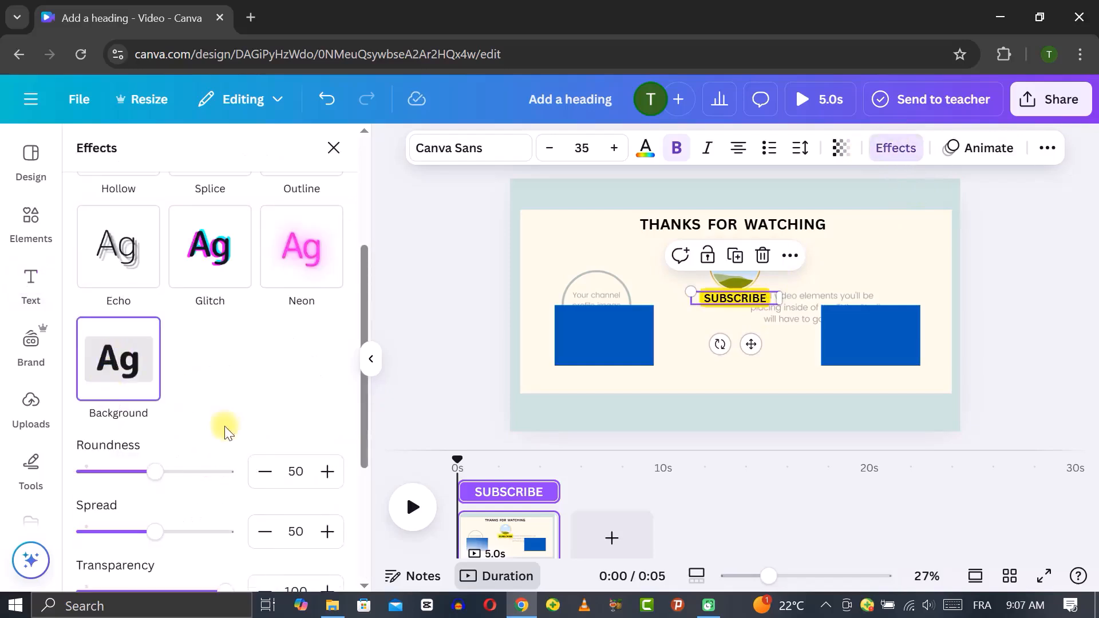
# Set the SUBSCRIBE background colour to red #FF0000 and its text colour to white
pyautogui.scroll(-4, 229, 425)
pyautogui.click(326, 404)
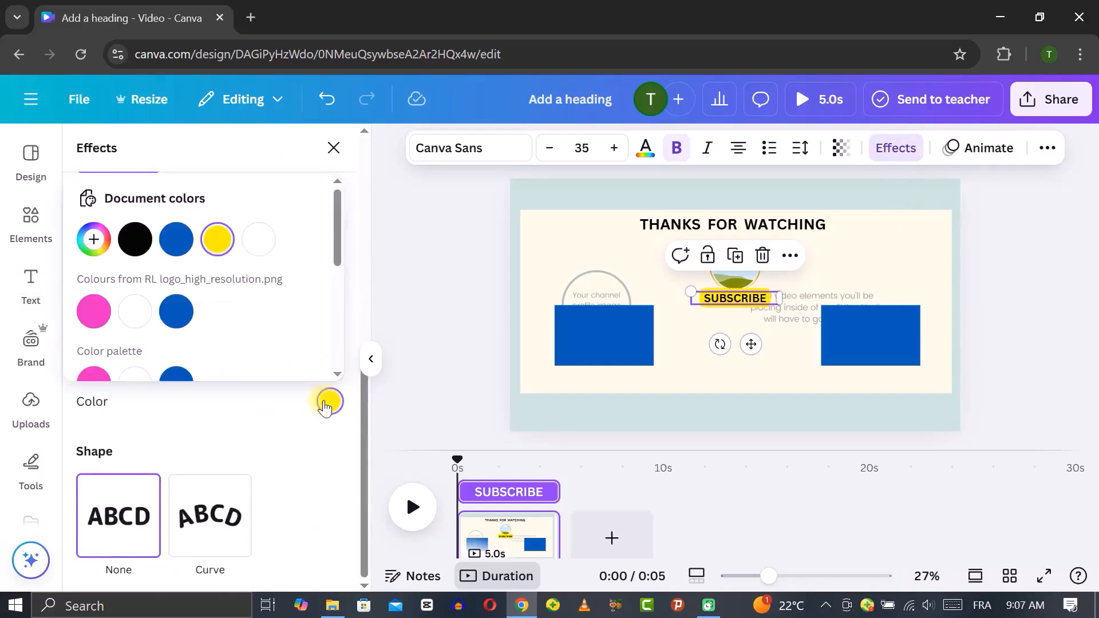
pyautogui.scroll(-5, 114, 257)
pyautogui.scroll(5, 115, 258)
pyautogui.click(94, 240)
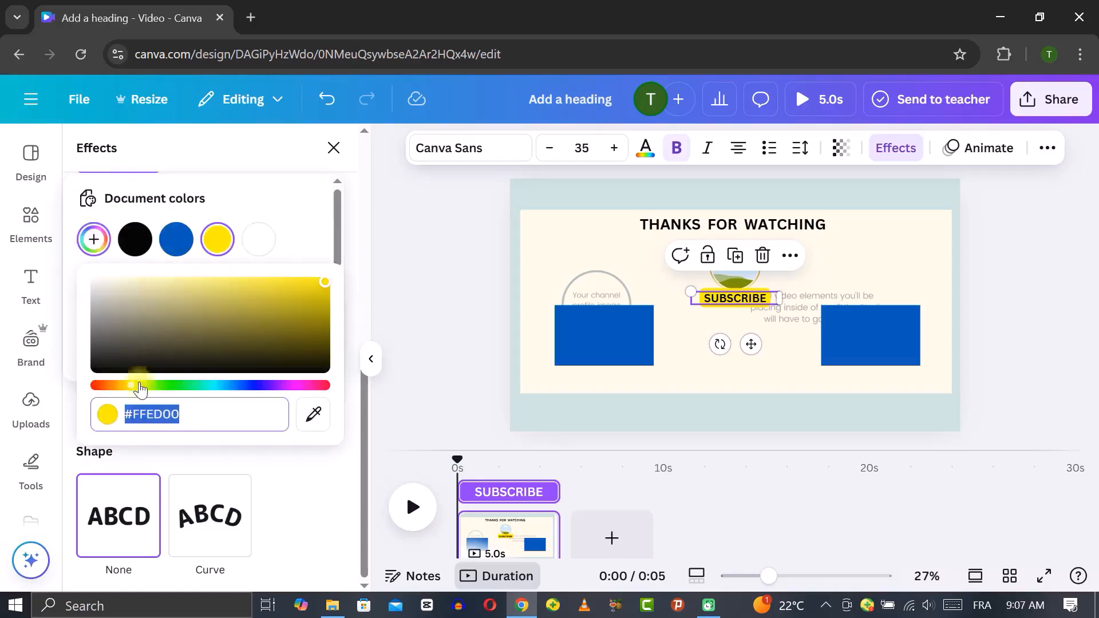
pyautogui.moveTo(140, 389); pyautogui.dragTo(95, 386)
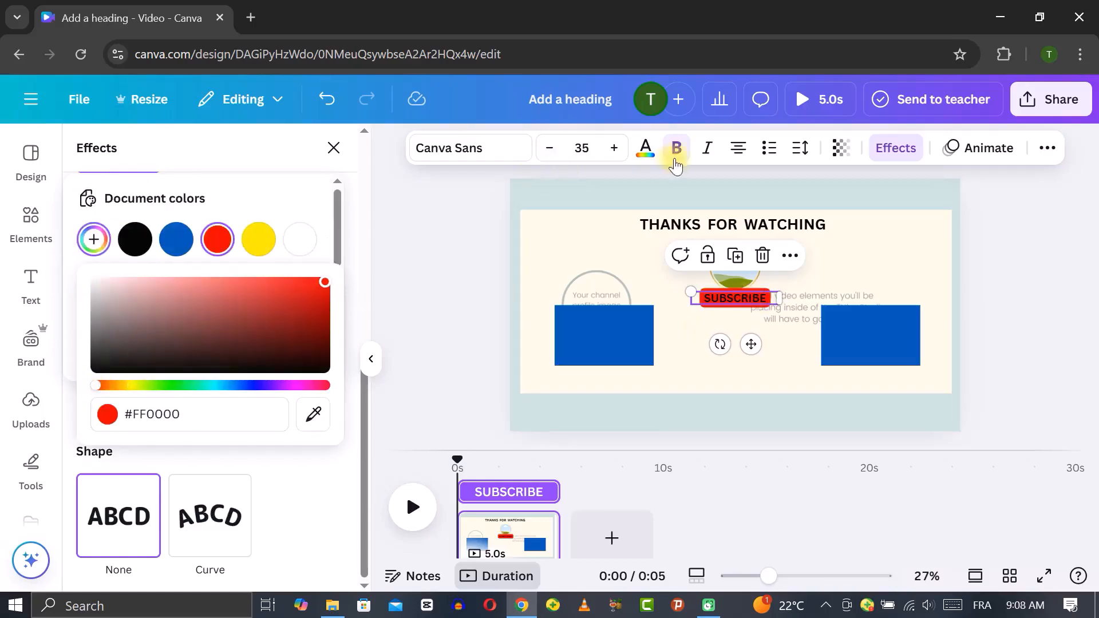
pyautogui.click(646, 149)
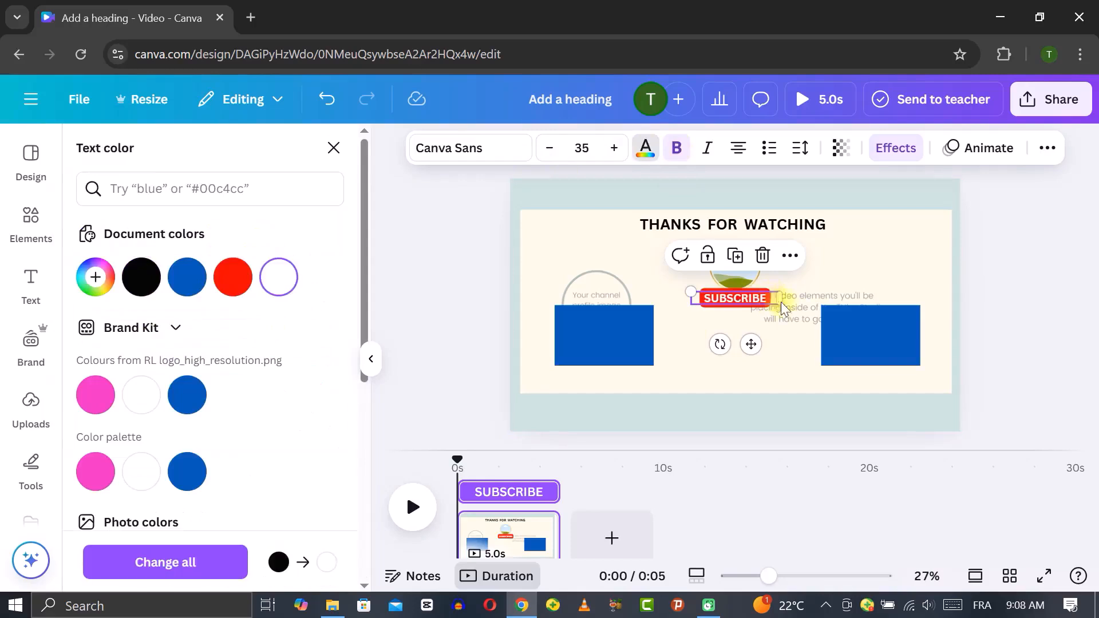
# Set the SUBSCRIBE background effect's roundness to 31 and spread to 24
pyautogui.click(897, 148)
pyautogui.scroll(-4, 206, 459)
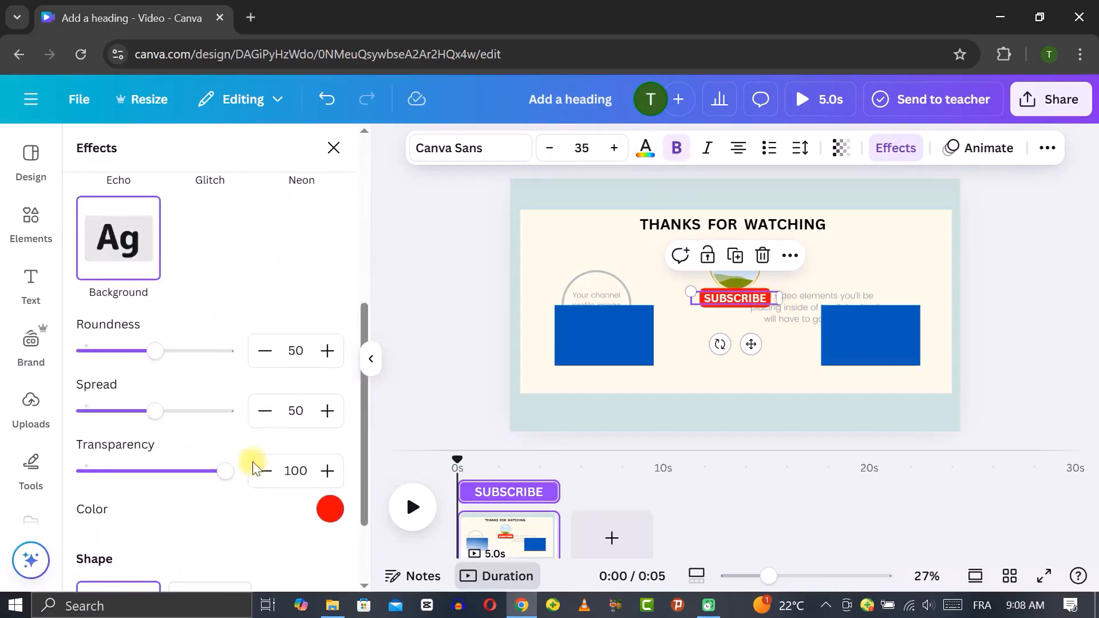
pyautogui.moveTo(149, 351); pyautogui.dragTo(128, 351)
pyautogui.moveTo(154, 411); pyautogui.dragTo(122, 420)
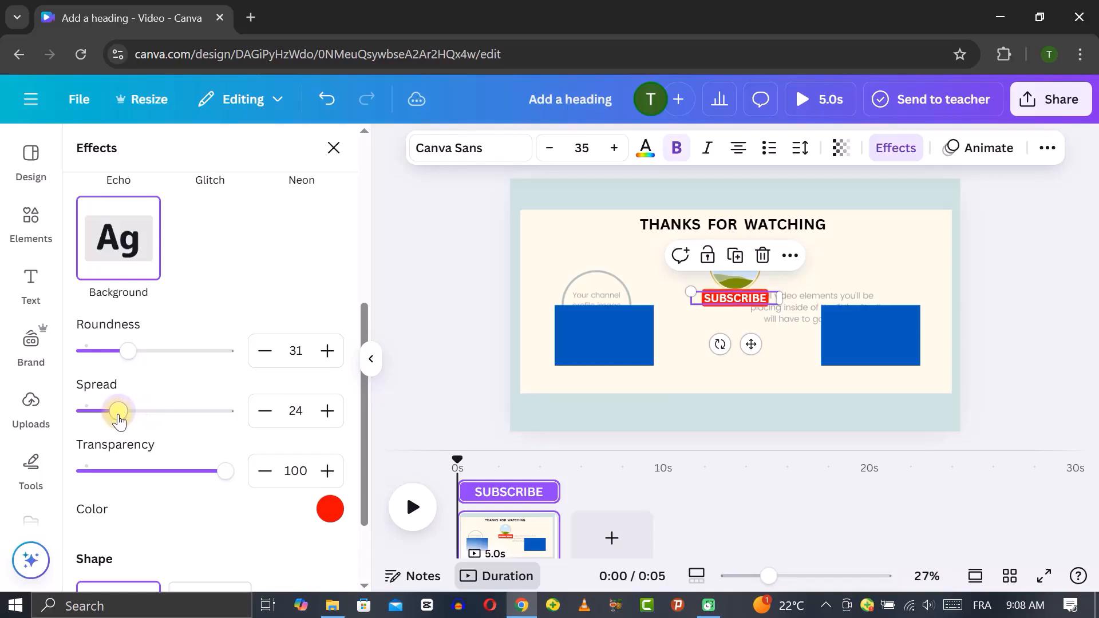
# Duplicate the THANKS FOR WATCHING heading below the video placeholders and change the copy's text to WATCH NEXT
pyautogui.click(610, 226)
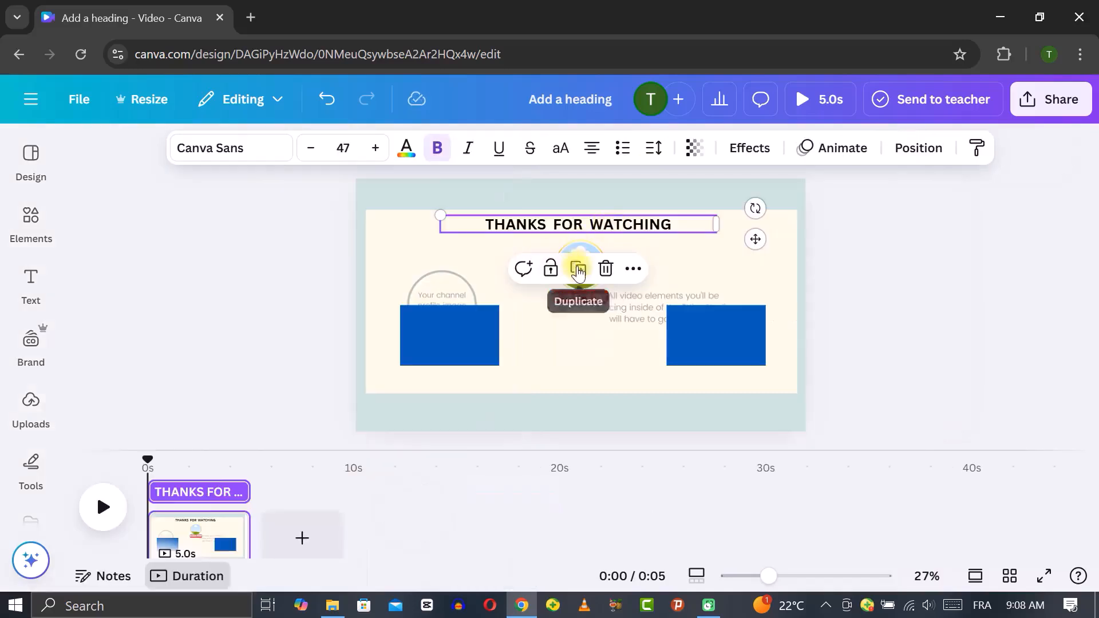
pyautogui.click(578, 269)
pyautogui.doubleClick(634, 379)
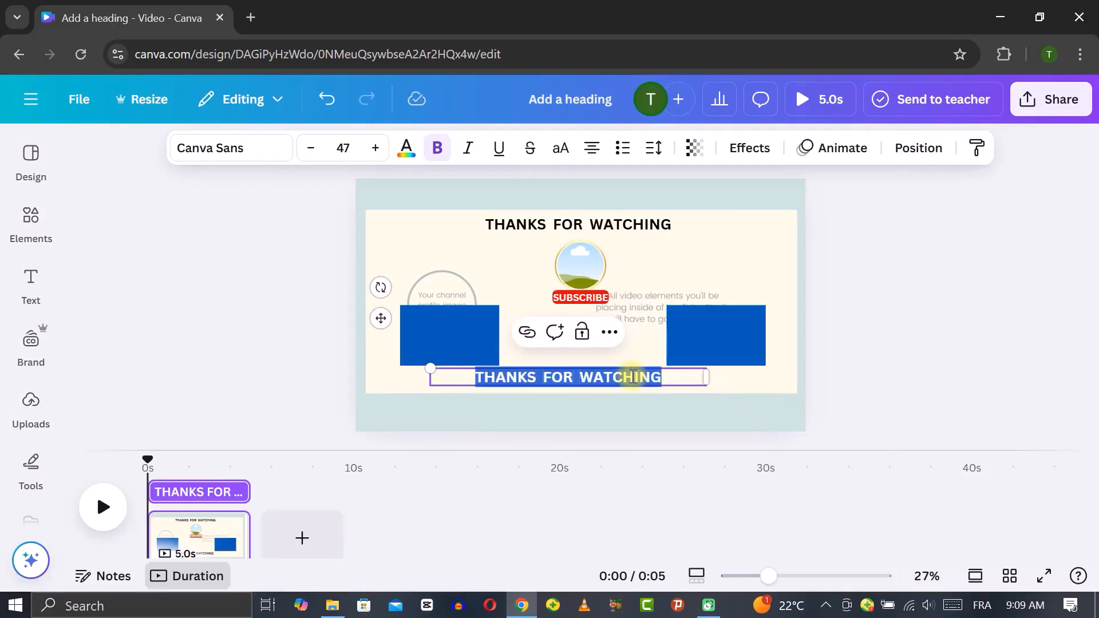
pyautogui.write('WATC')
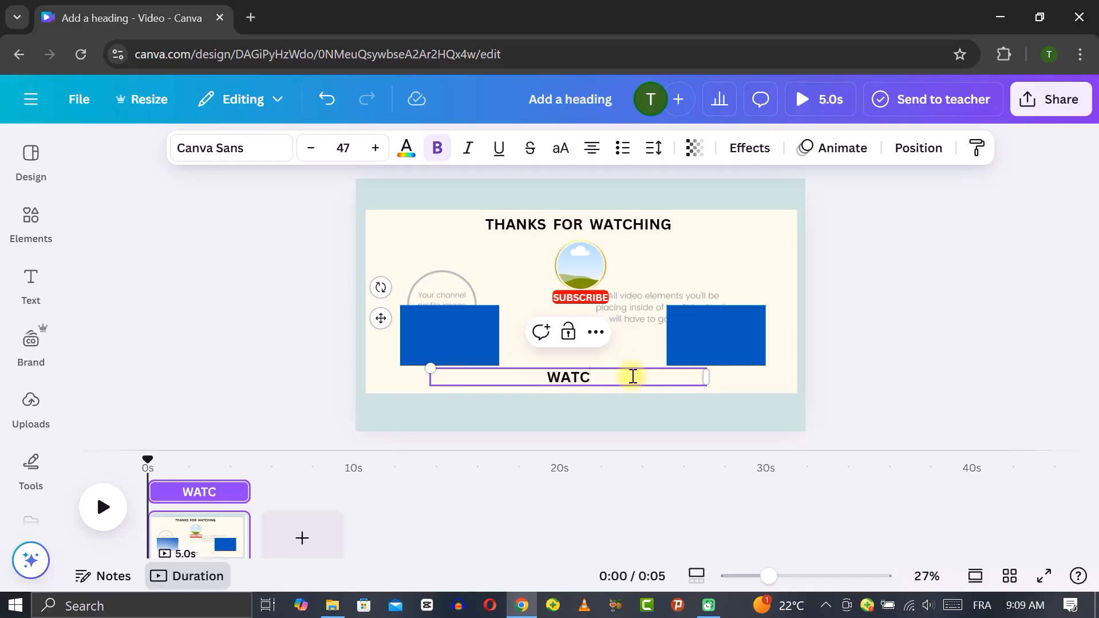
pyautogui.write('H NEXT')
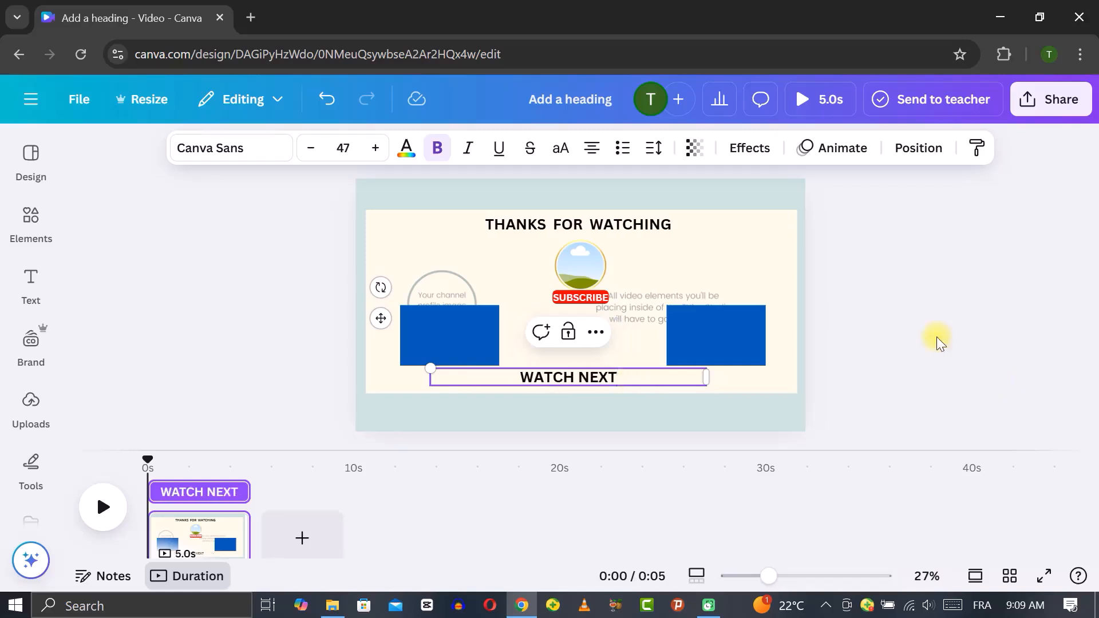
# Search the elements for ARROW and filter the graphics results to Animated only
pyautogui.click(31, 221)
pyautogui.click(166, 152)
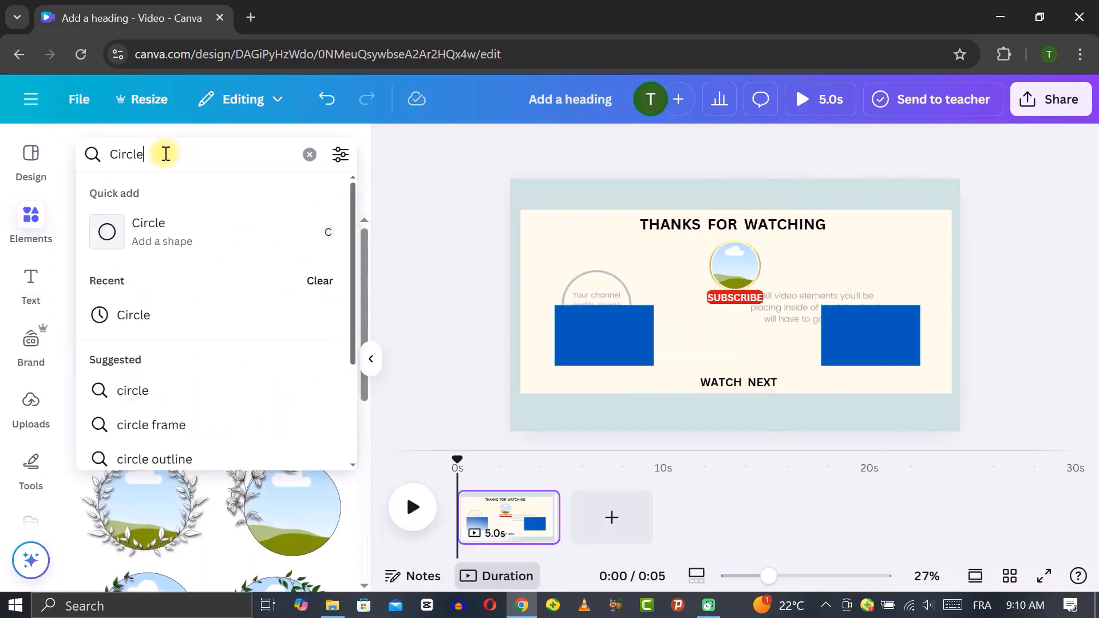
pyautogui.doubleClick(141, 153)
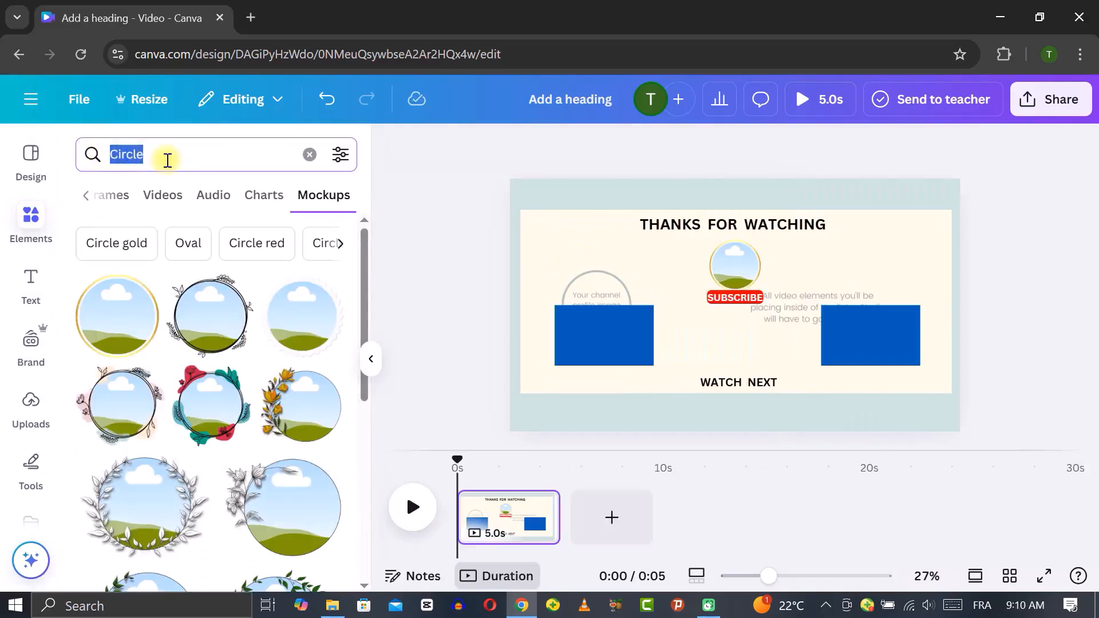
pyautogui.write('ARROW')
pyautogui.press('Return')
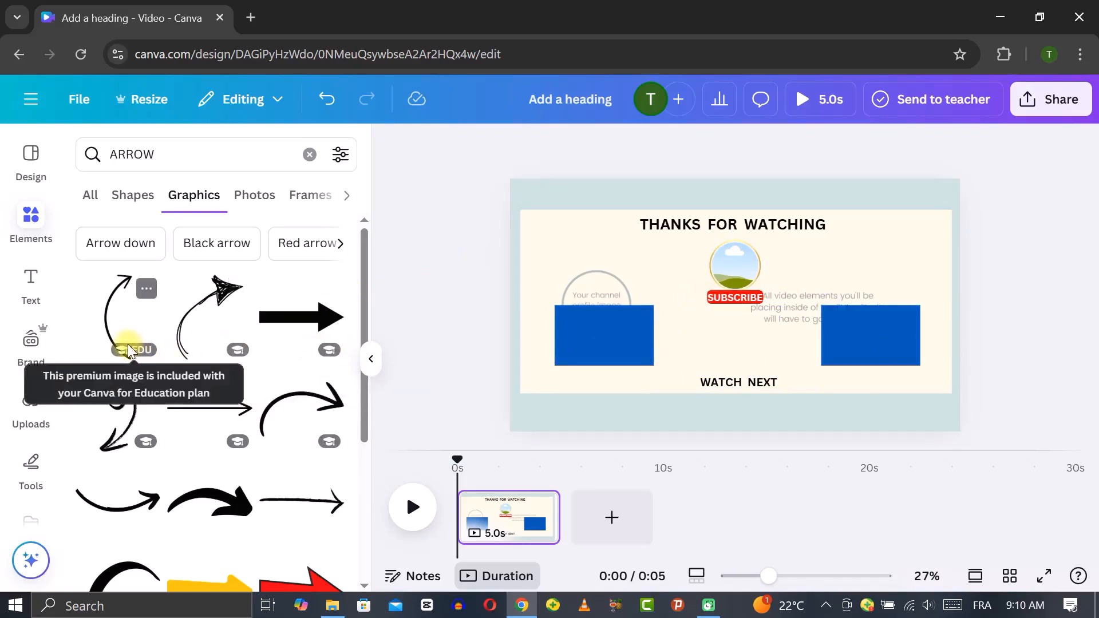
pyautogui.scroll(-3, 271, 465)
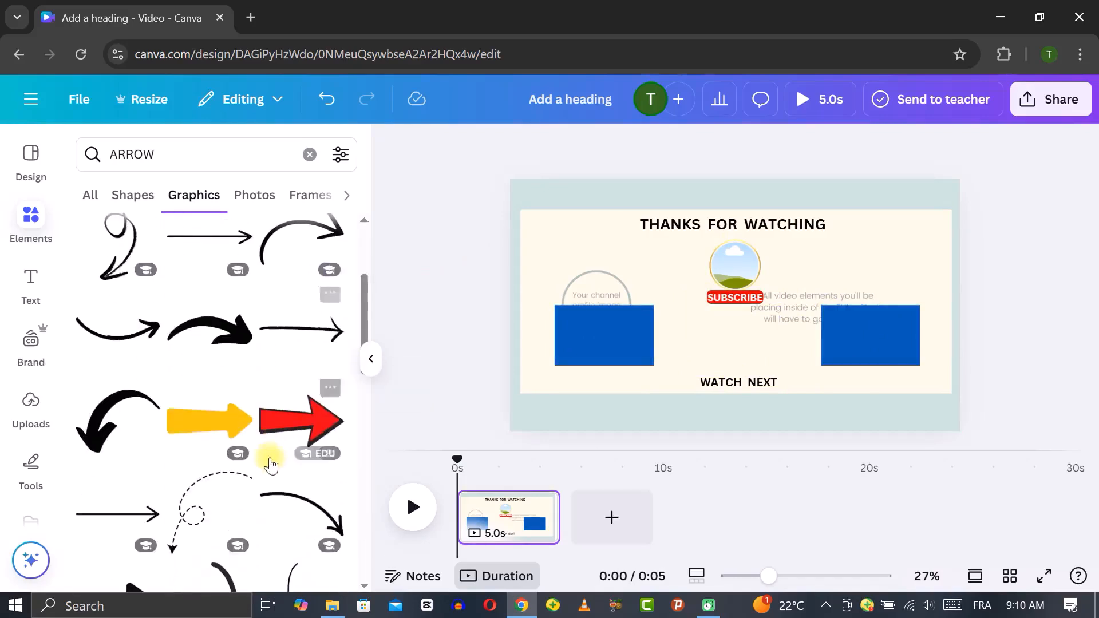
pyautogui.scroll(-3, 228, 294)
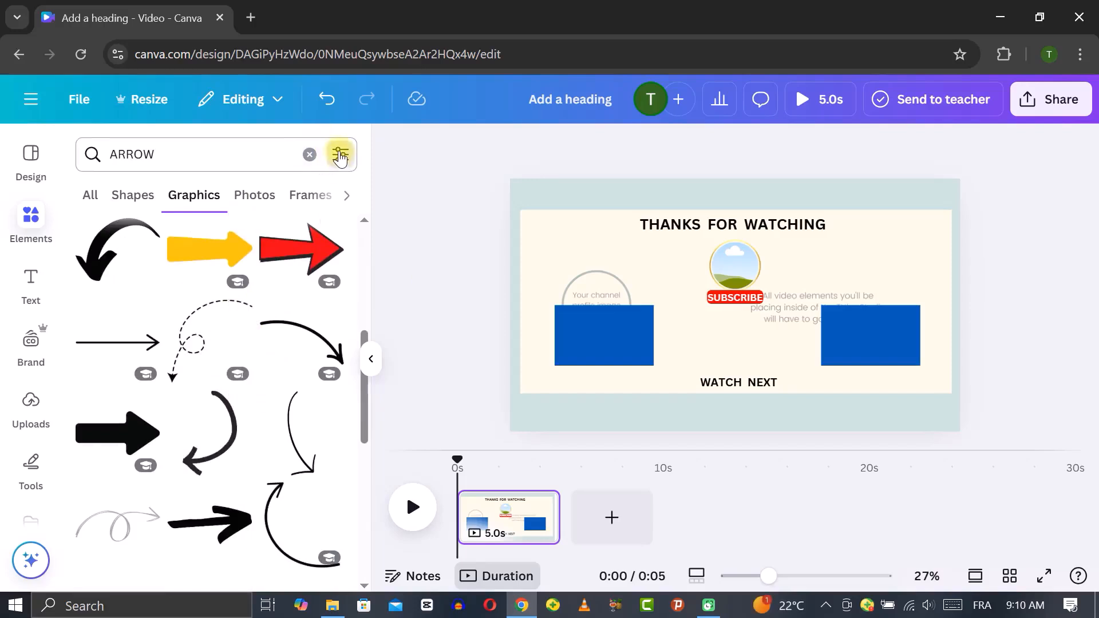
pyautogui.click(340, 154)
pyautogui.scroll(-2, 206, 355)
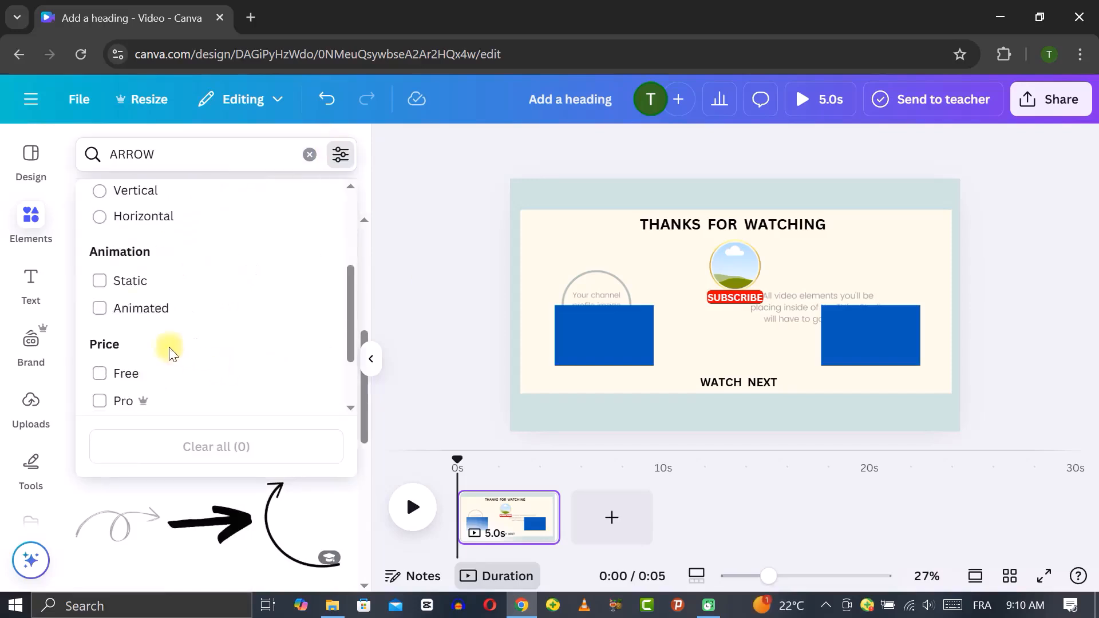
pyautogui.click(100, 311)
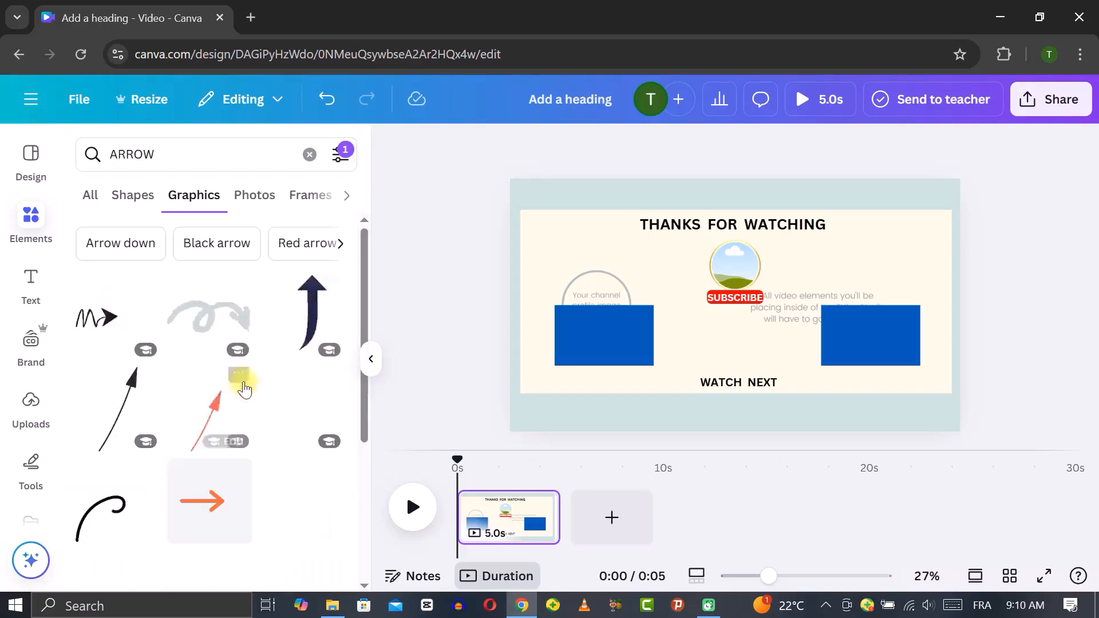
# Add a plain black arrow graphic from the animated results, shrink it and place it beside WATCH NEXT
pyautogui.scroll(-2, 268, 401)
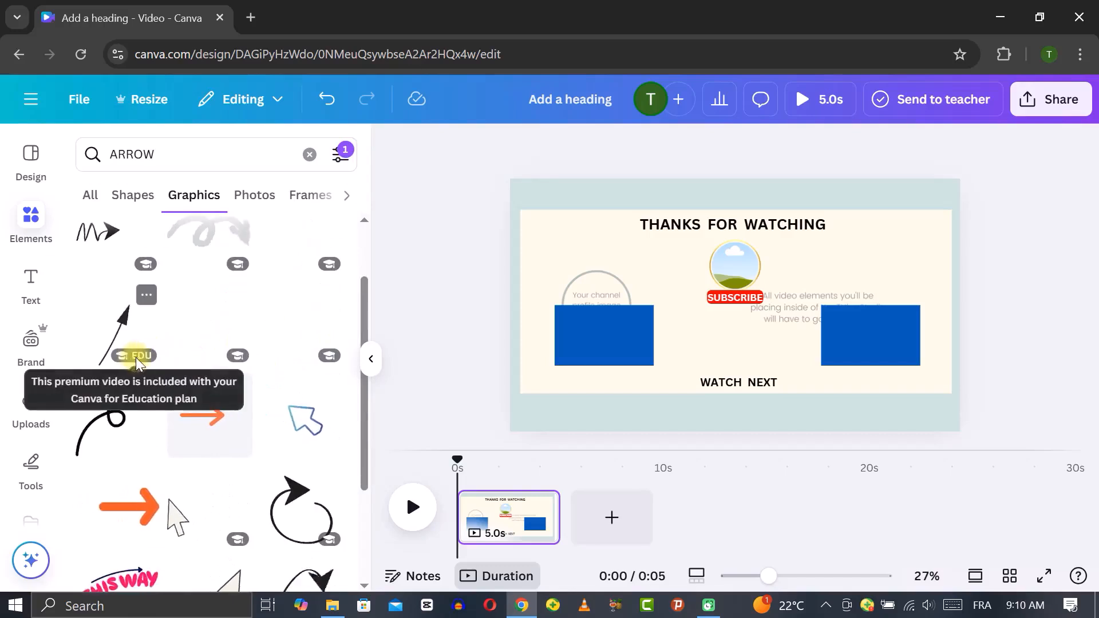
pyautogui.scroll(-3, 266, 418)
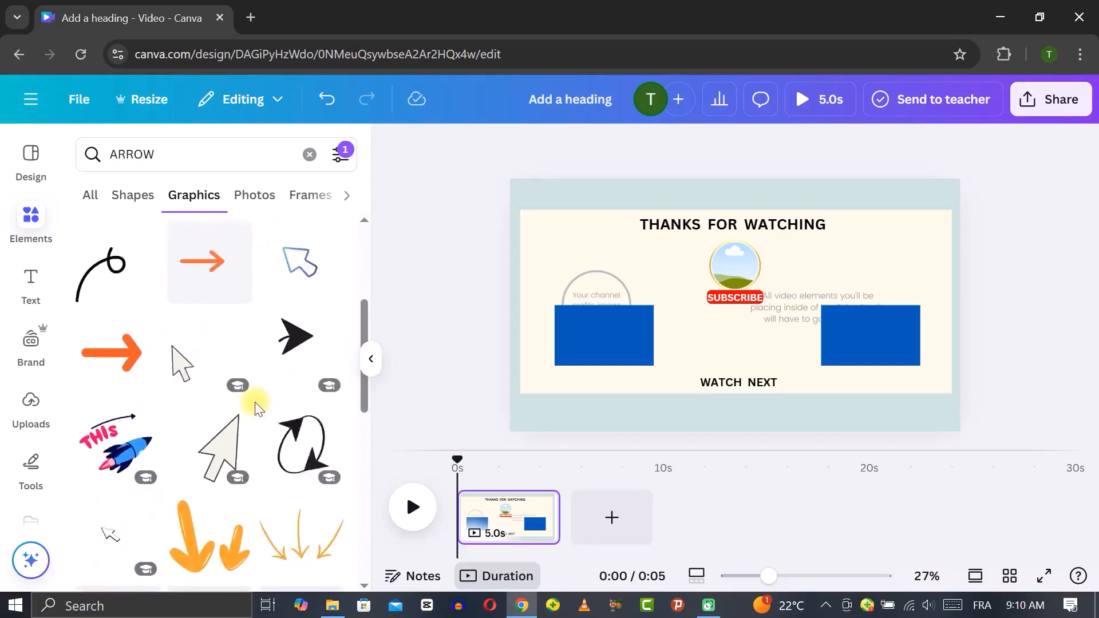
pyautogui.scroll(-3, 258, 401)
pyautogui.scroll(-3, 255, 406)
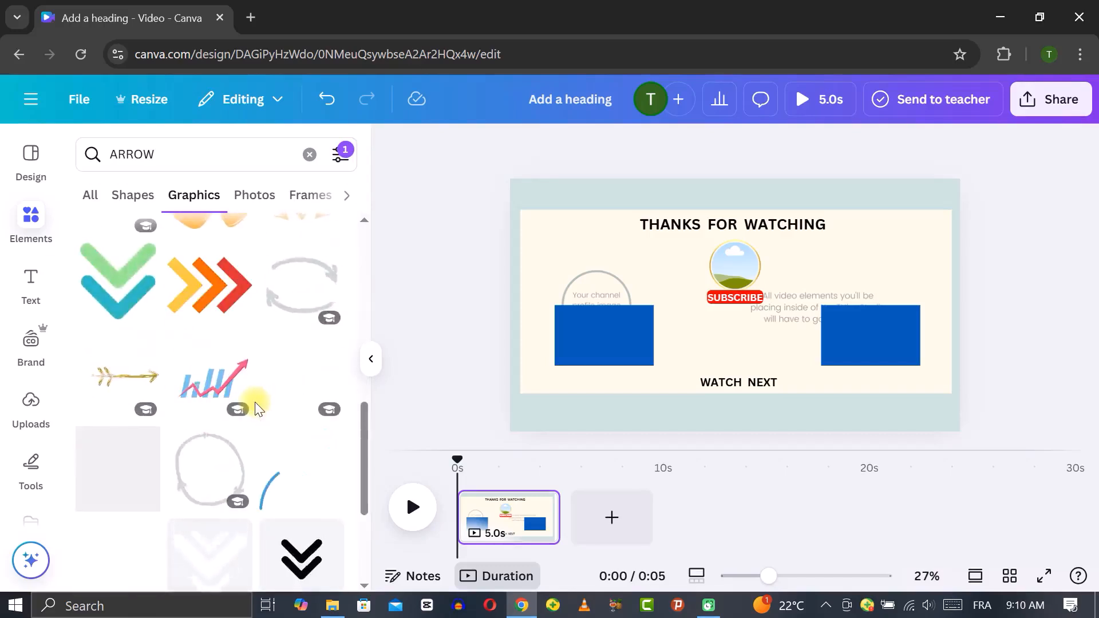
pyautogui.scroll(-3, 256, 406)
pyautogui.scroll(-2, 255, 402)
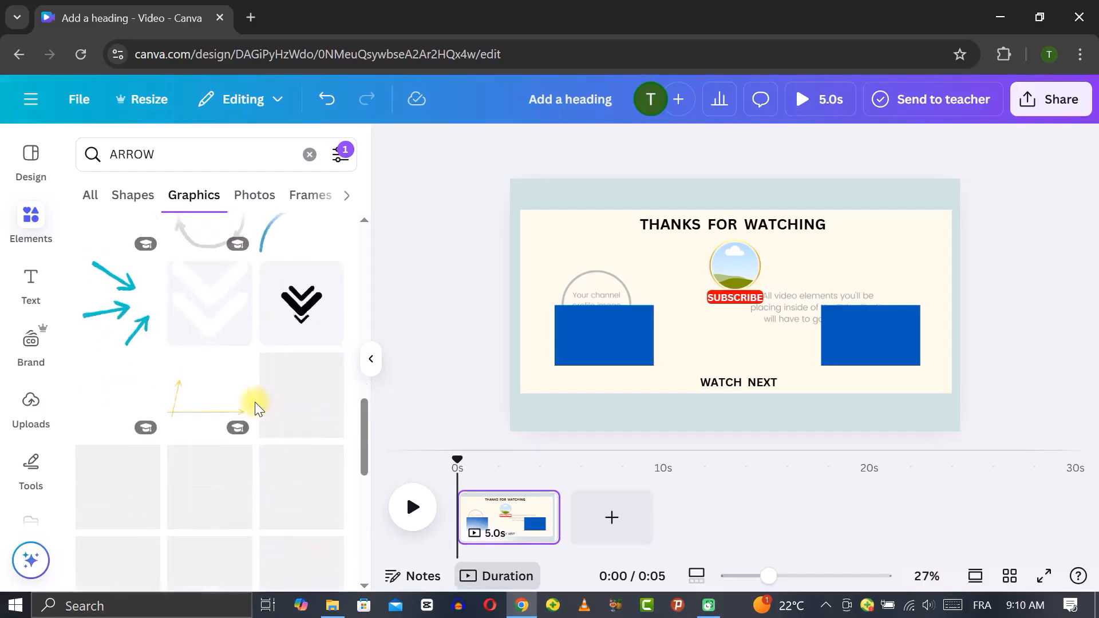
pyautogui.scroll(-3, 256, 402)
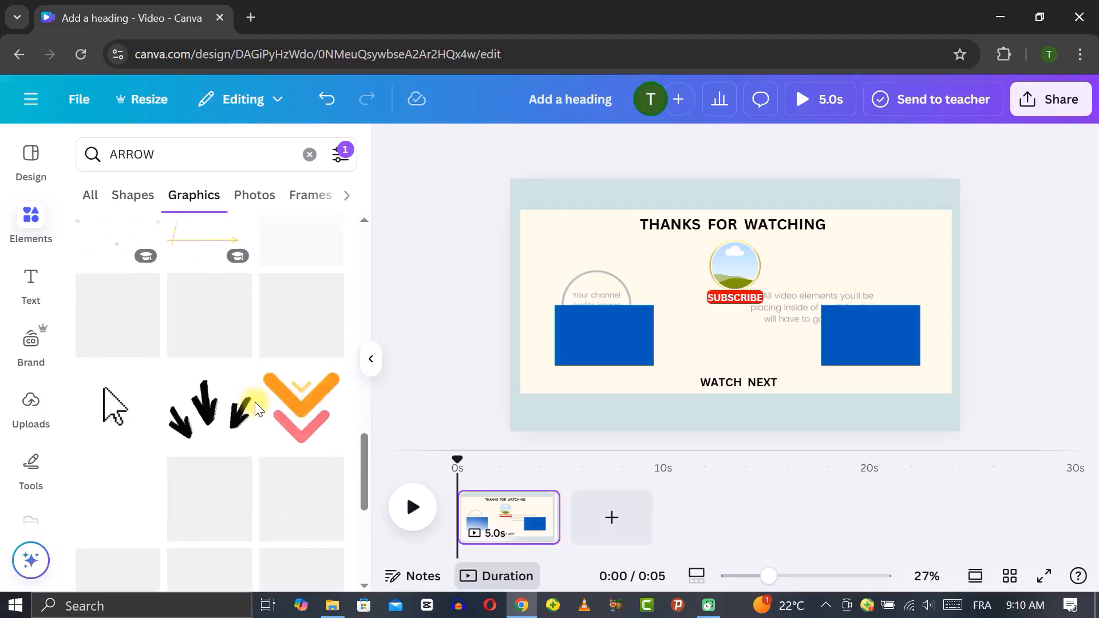
pyautogui.scroll(-3, 255, 402)
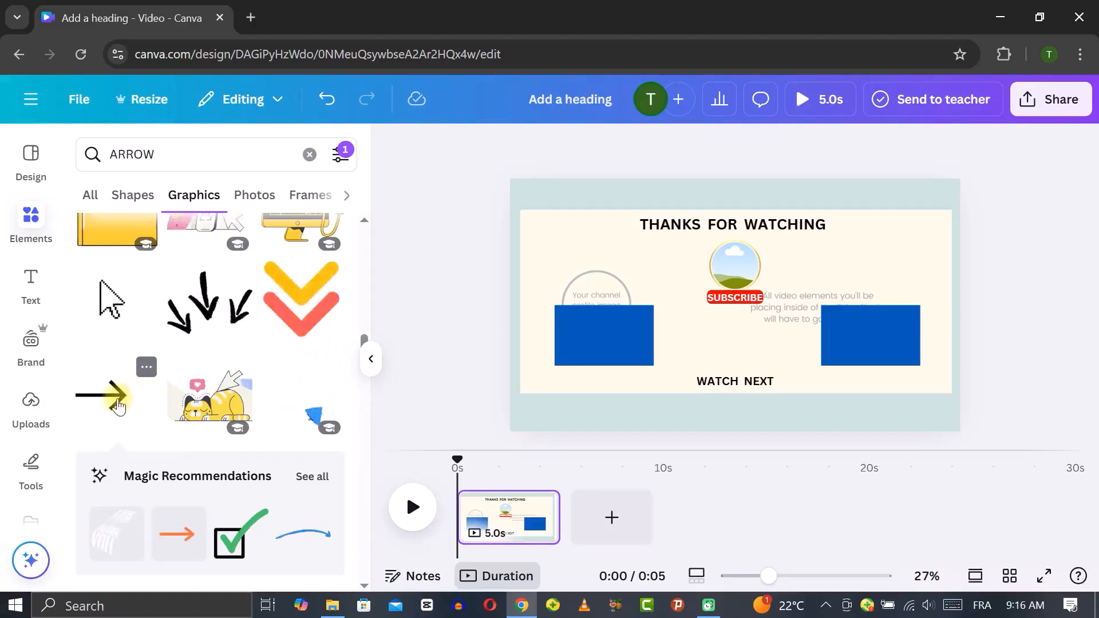
pyautogui.click(116, 400)
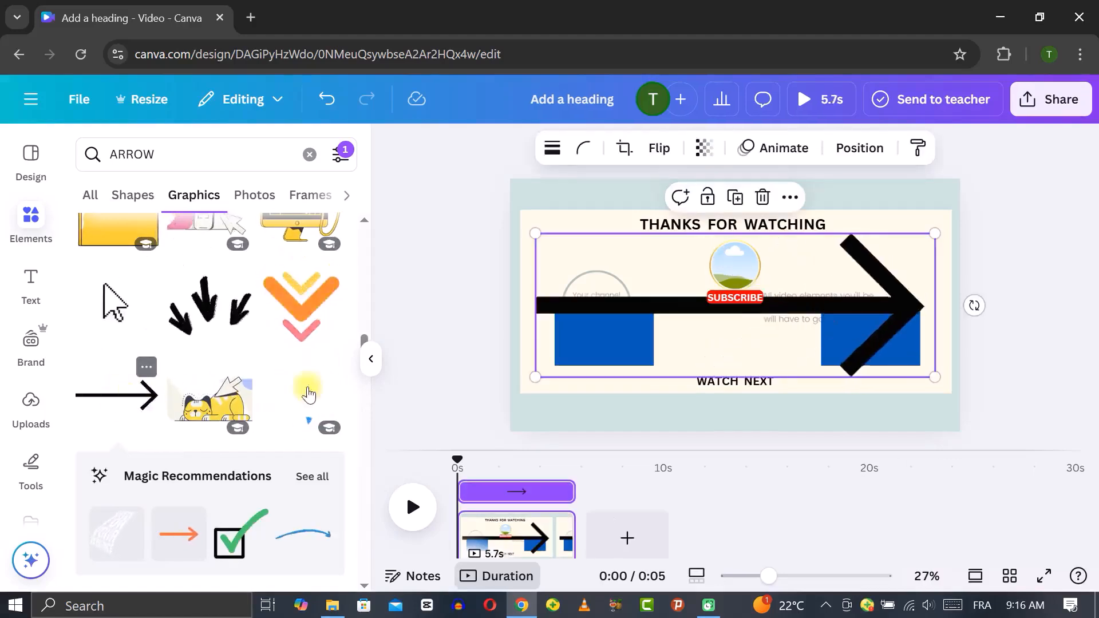
pyautogui.moveTo(539, 234); pyautogui.dragTo(869, 369)
pyautogui.moveTo(887, 416); pyautogui.dragTo(716, 382)
# Open the text effects settings for the SUBSCRIBE label
pyautogui.click(789, 285)
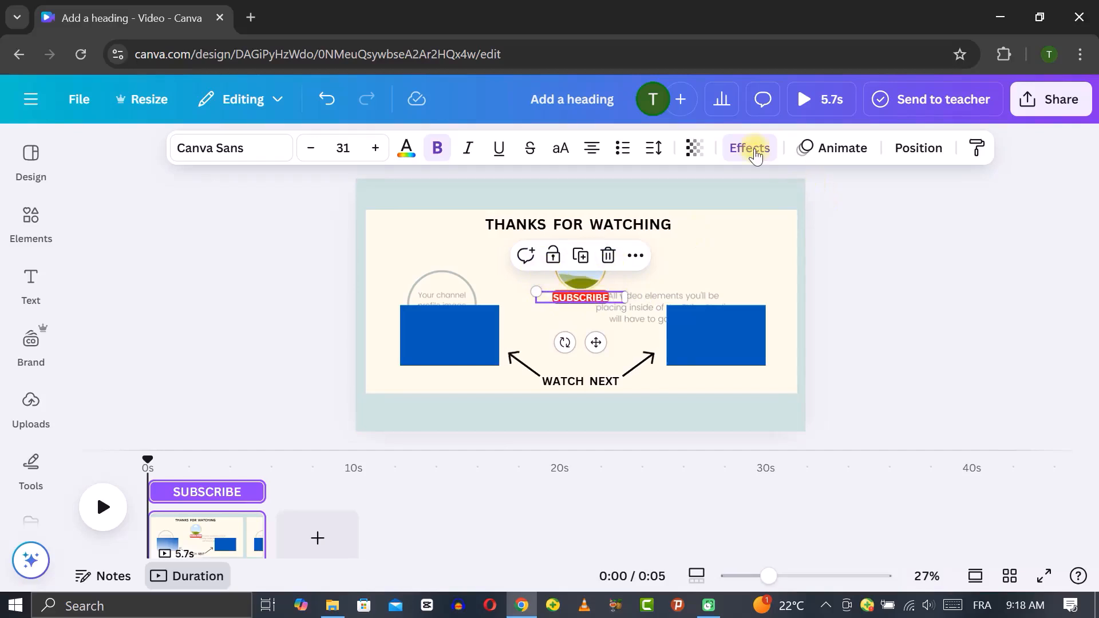
pyautogui.click(751, 150)
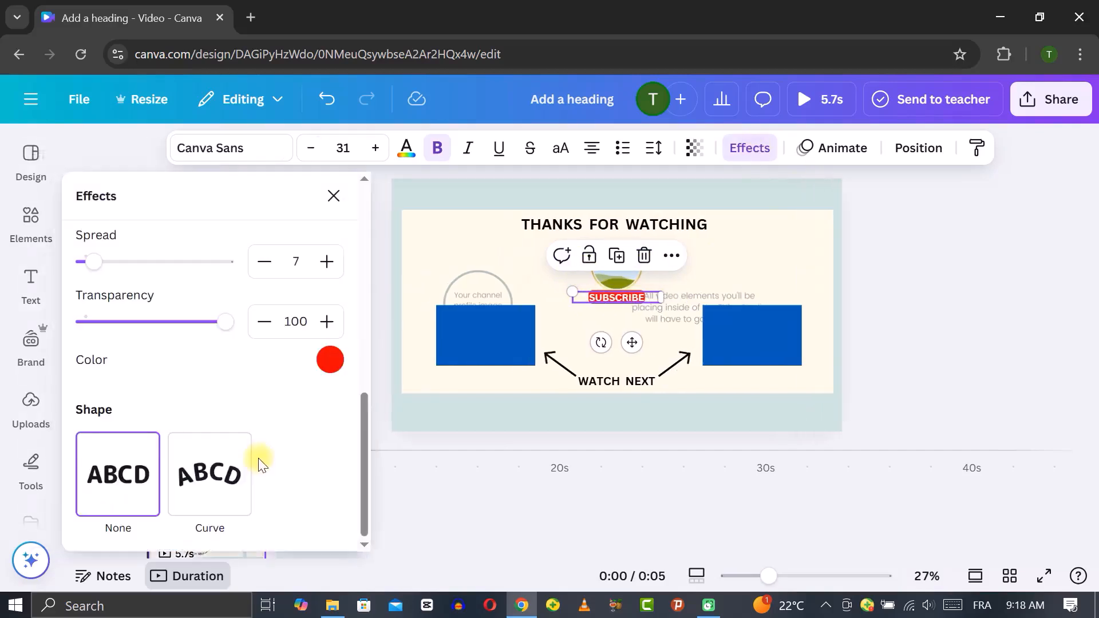
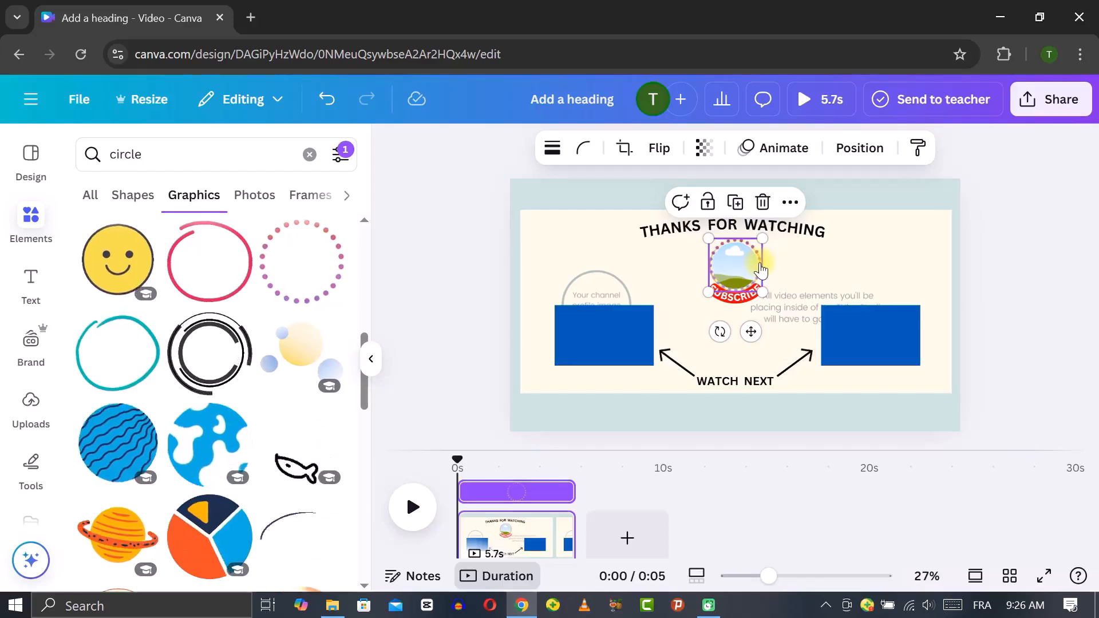
# Open the layers list and move the circle frame layer to the top of the stack
pyautogui.rightClick(762, 258)
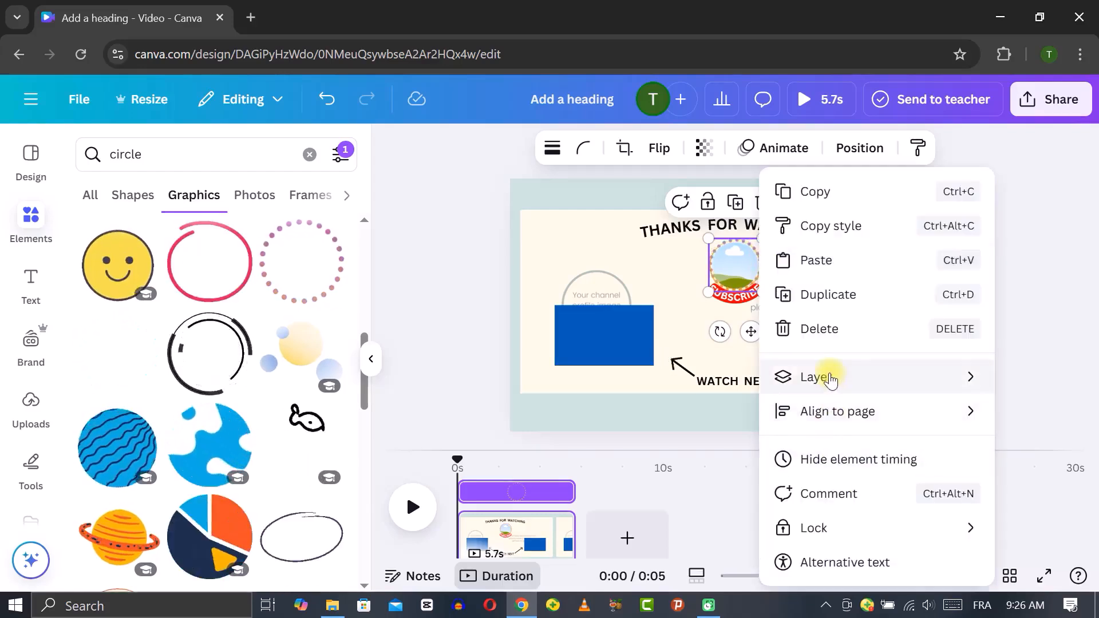
pyautogui.moveTo(830, 378)
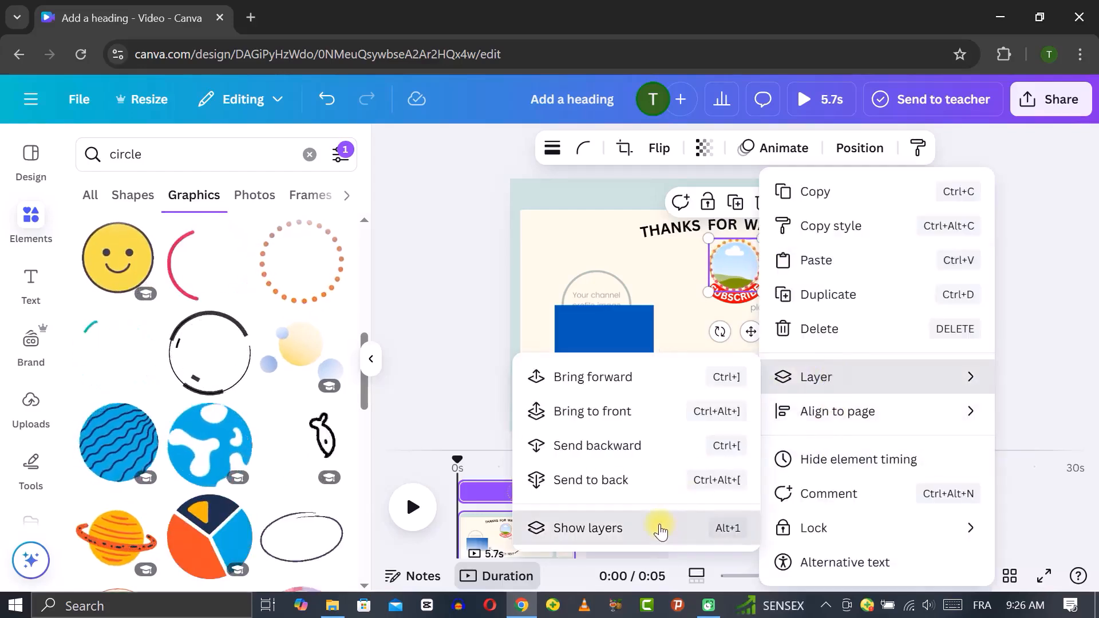
pyautogui.click(665, 529)
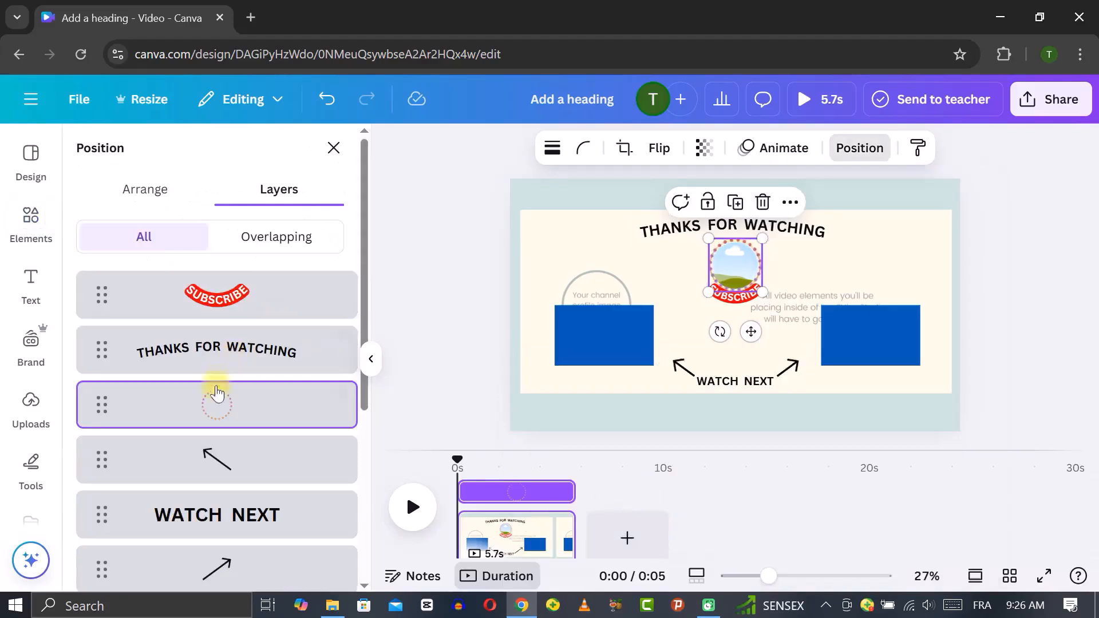
pyautogui.moveTo(216, 405); pyautogui.dragTo(214, 268)
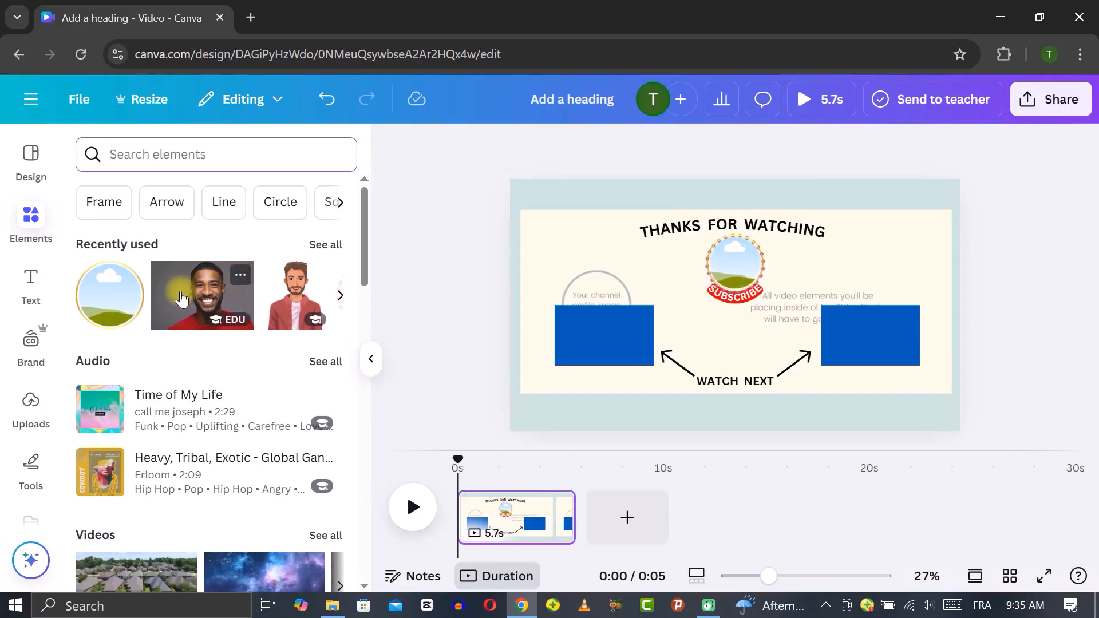
# Add the smiling man's photo from recently used, shrink it and drop it into the profile circle frame
pyautogui.click(184, 298)
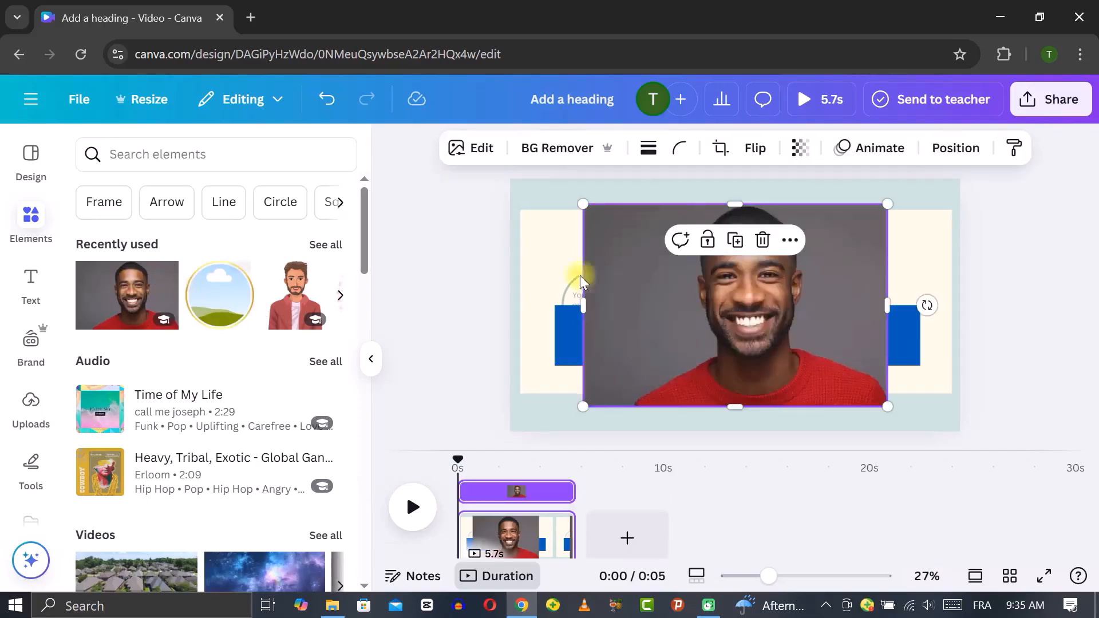
pyautogui.moveTo(889, 208); pyautogui.dragTo(731, 304)
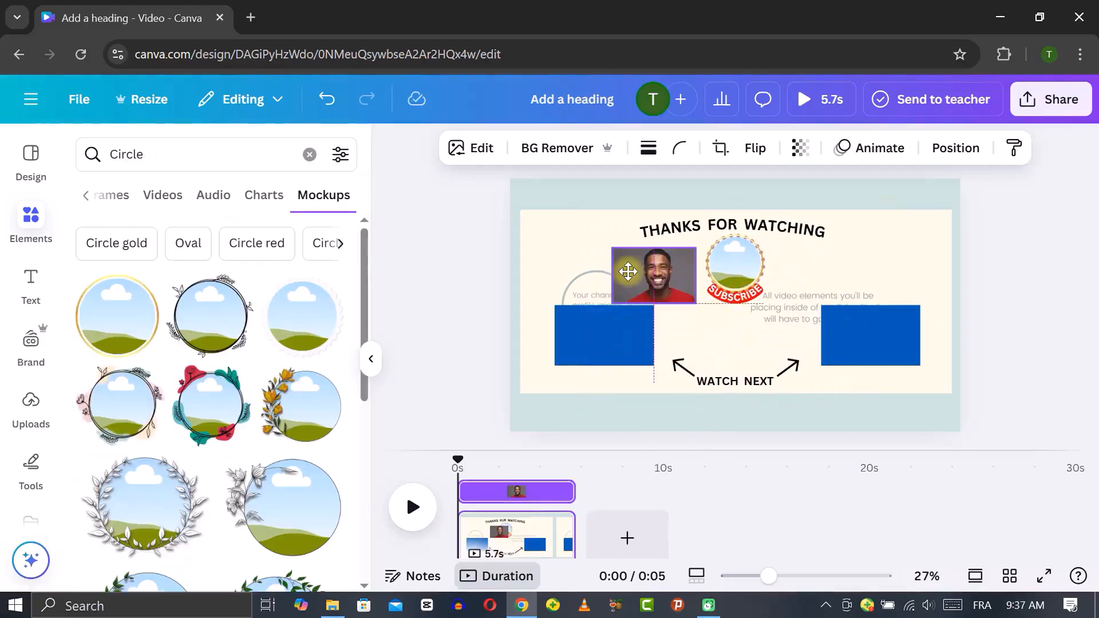
pyautogui.moveTo(638, 278); pyautogui.dragTo(683, 271)
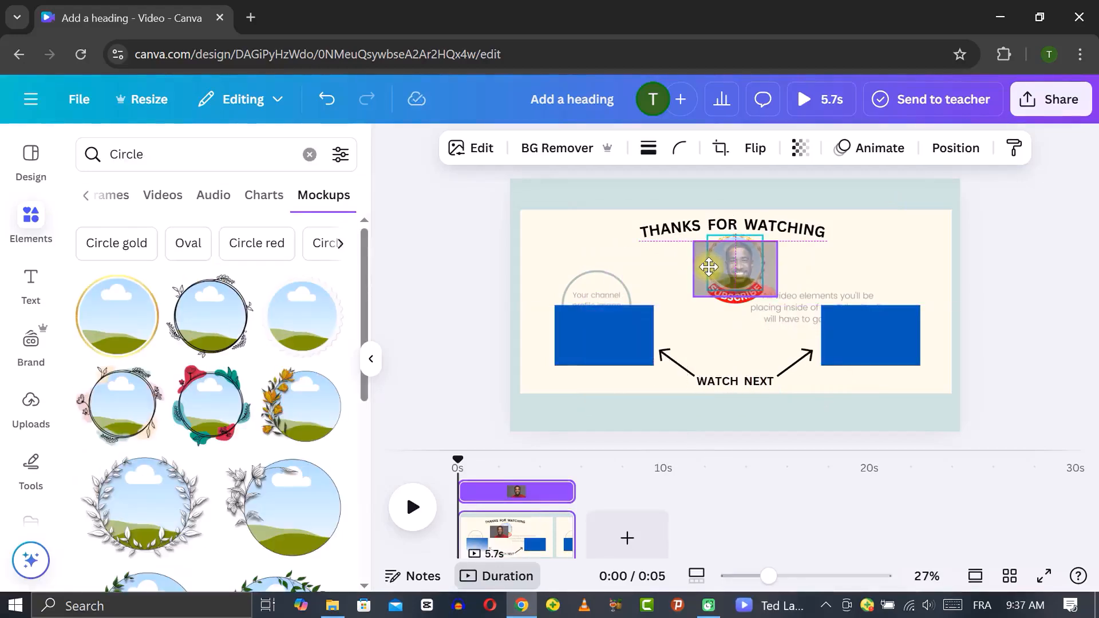
pyautogui.moveTo(709, 267); pyautogui.dragTo(710, 272)
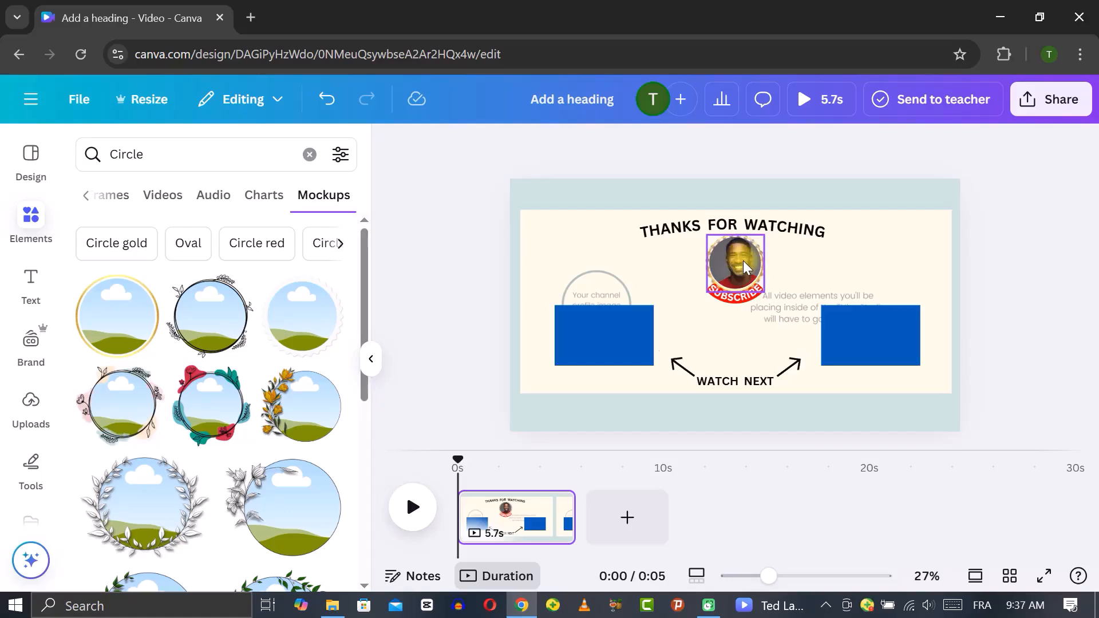
pyautogui.click(653, 280)
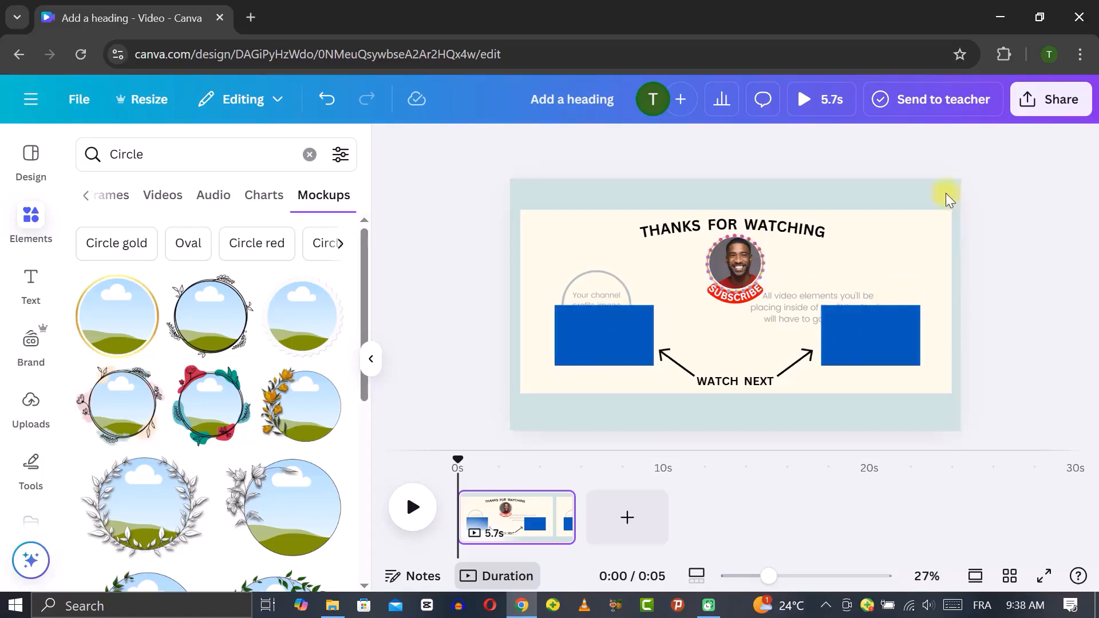
# Delete the template background image and fill the page background with a pastel yellow-to-pink gradient
pyautogui.click(935, 205)
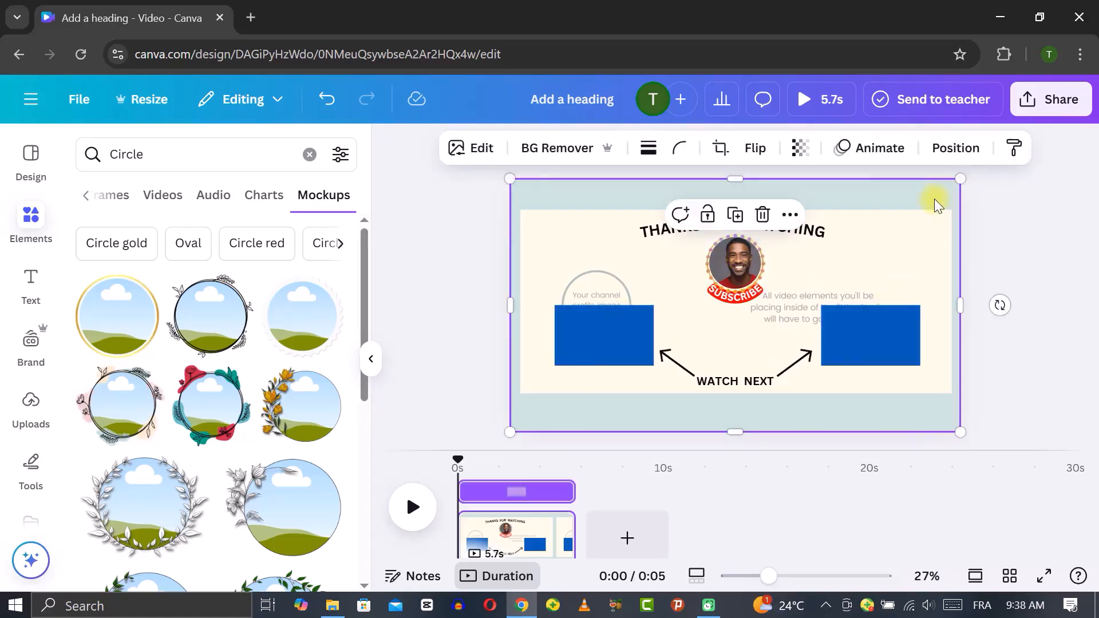
pyautogui.click(763, 215)
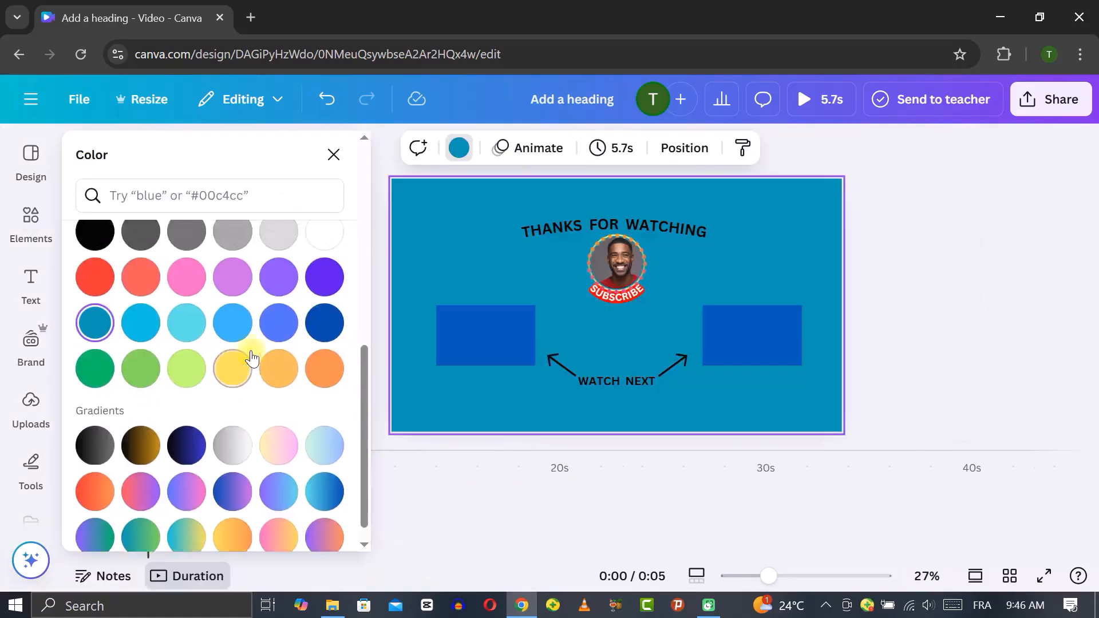
pyautogui.scroll(3, 252, 355)
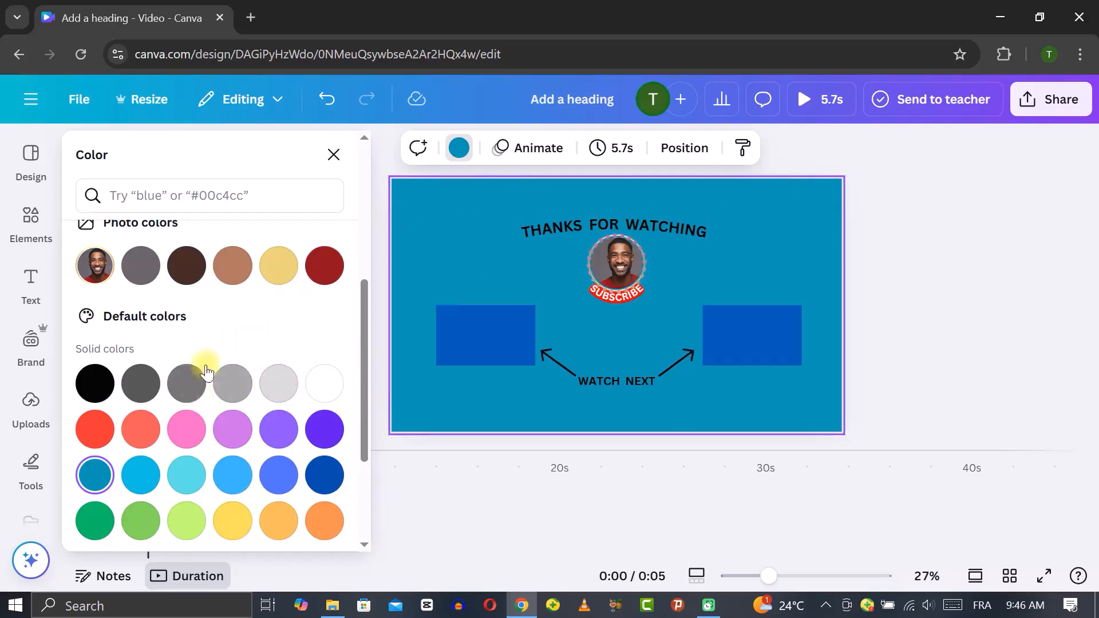
pyautogui.scroll(-3, 226, 334)
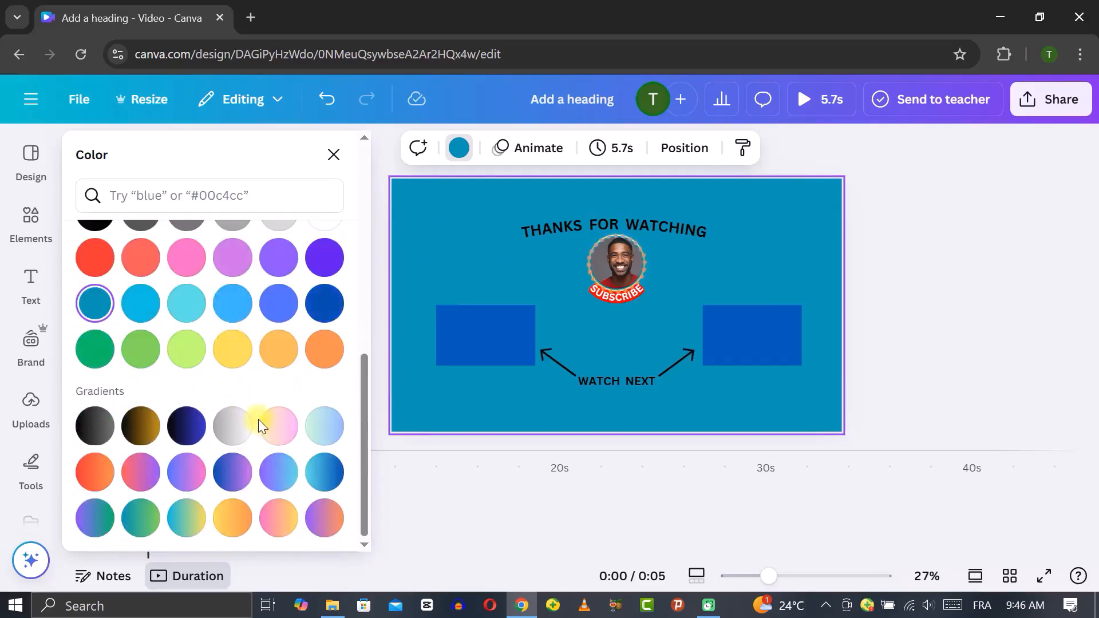
pyautogui.click(94, 470)
pyautogui.click(139, 476)
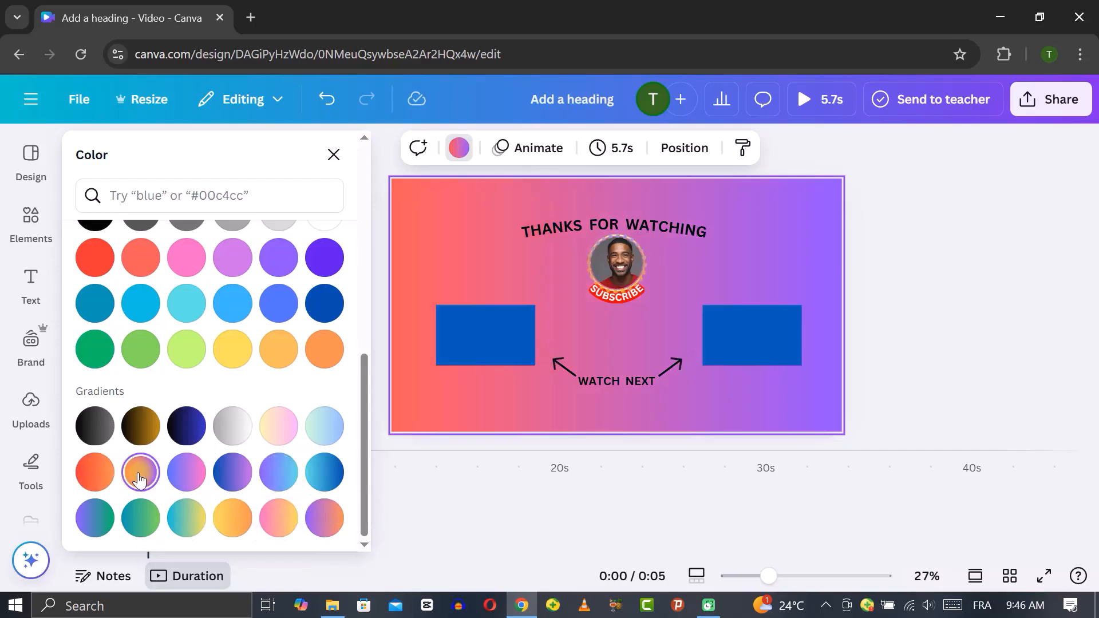
pyautogui.click(279, 431)
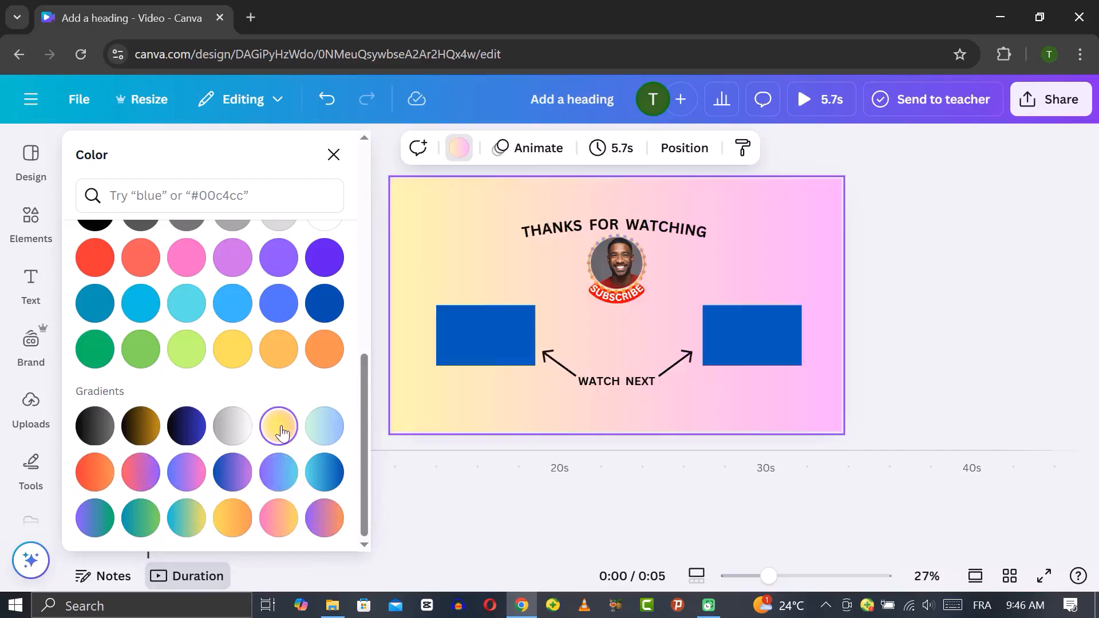
pyautogui.click(333, 154)
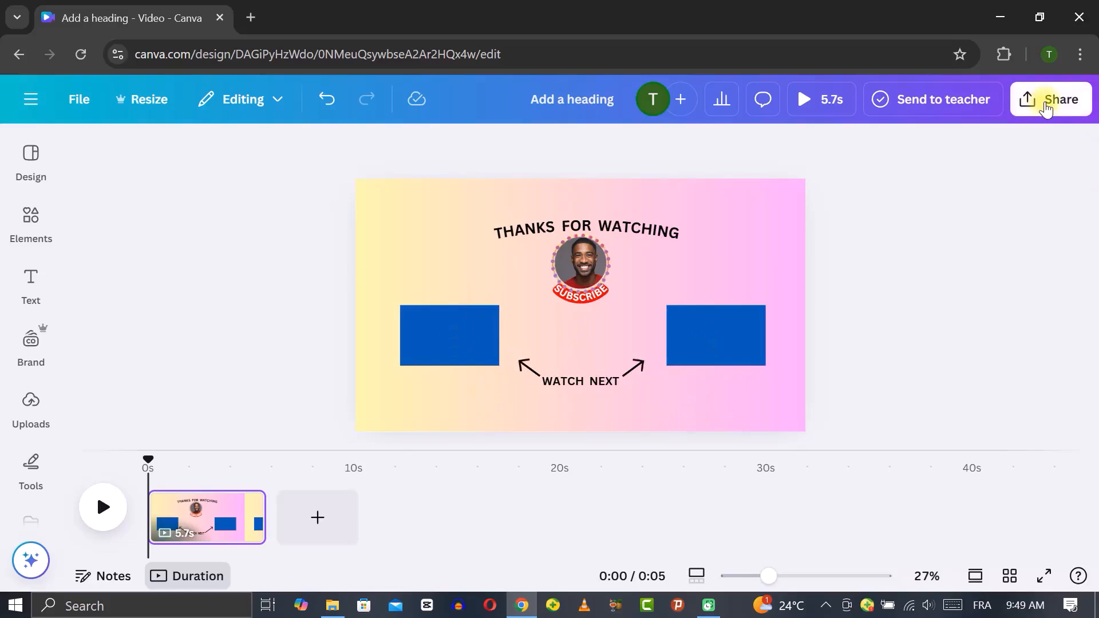
# Open the share options for the design and choose Download
pyautogui.click(1046, 109)
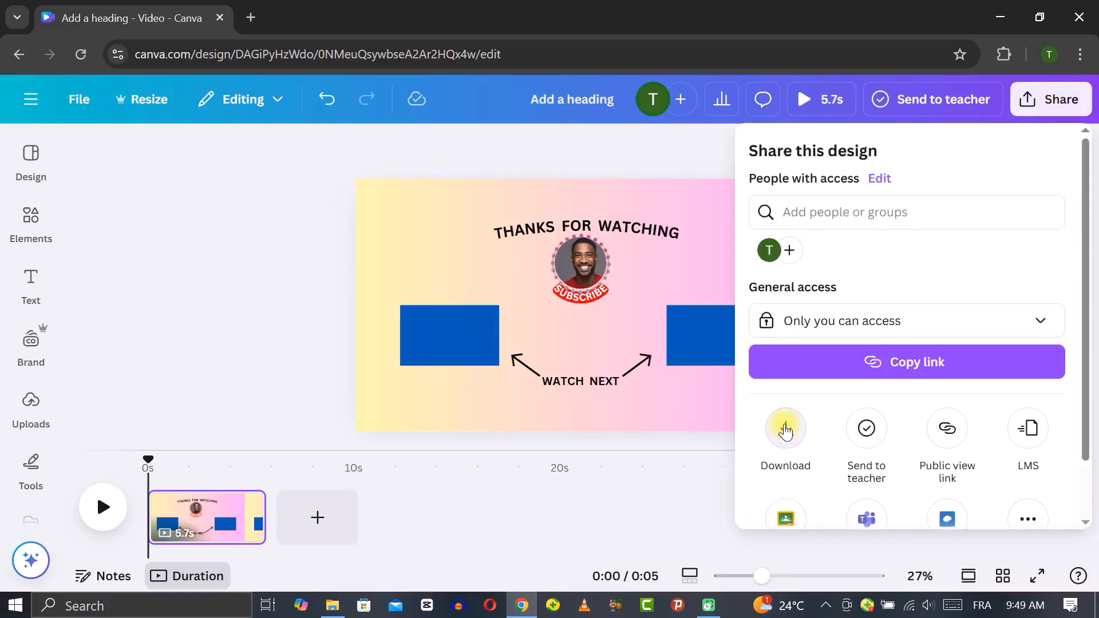
pyautogui.click(785, 429)
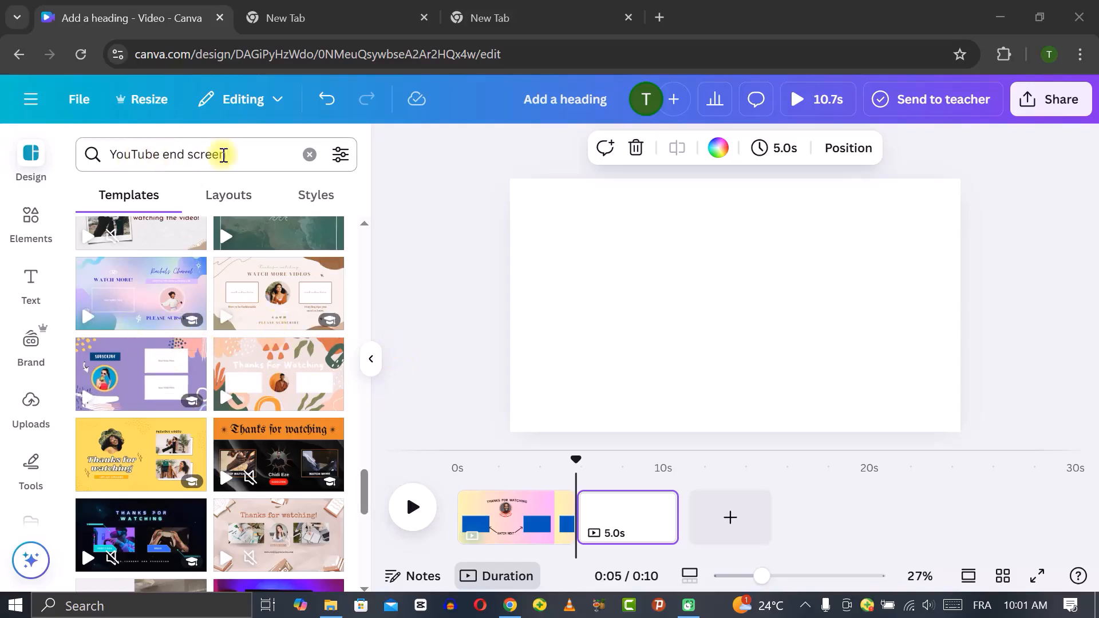
# Apply the Colorful Abstract YouTube Outro End Screen template from the YouTube end screen results to the new page
pyautogui.scroll(-3, 209, 343)
pyautogui.scroll(-3, 209, 344)
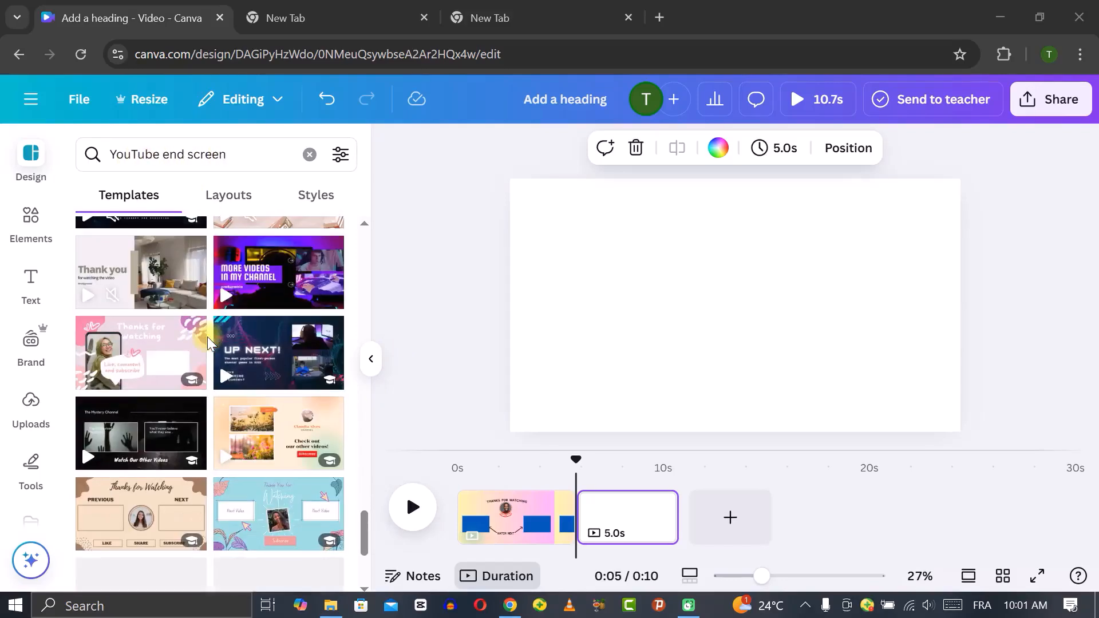
pyautogui.scroll(5, 209, 364)
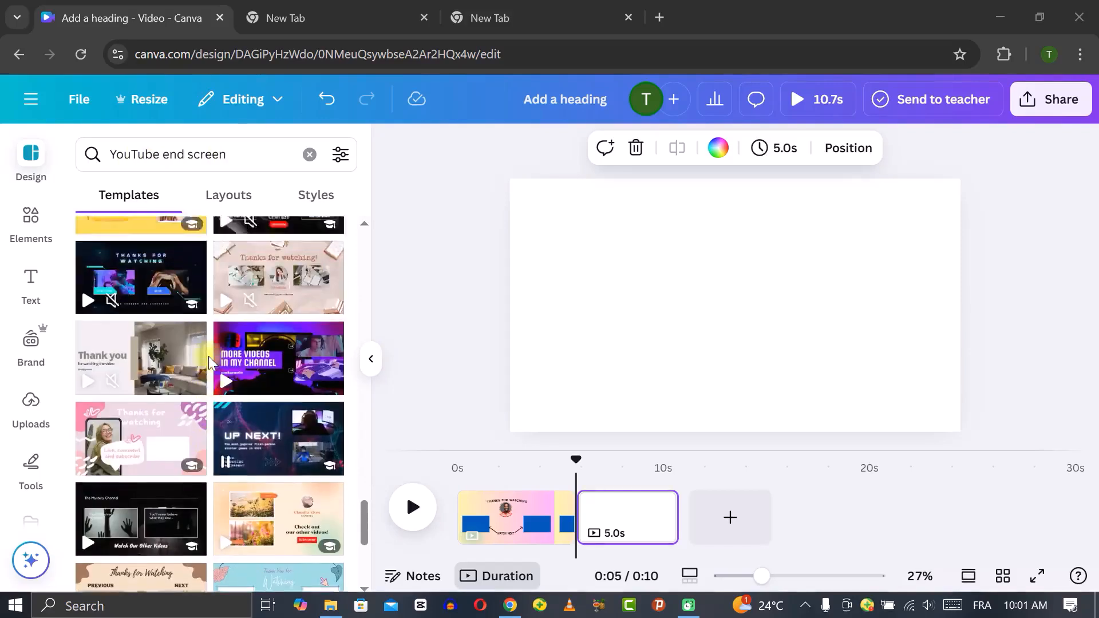
pyautogui.click(211, 367)
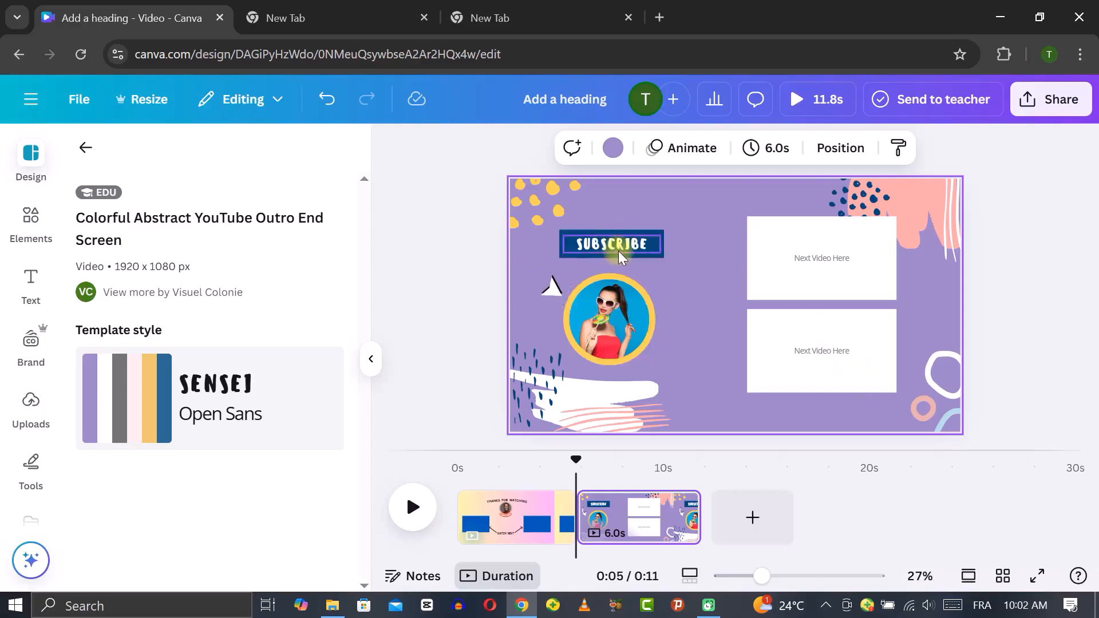
# Place the uploaded end screen guide image over the template page and lower its transparency
pyautogui.click(611, 315)
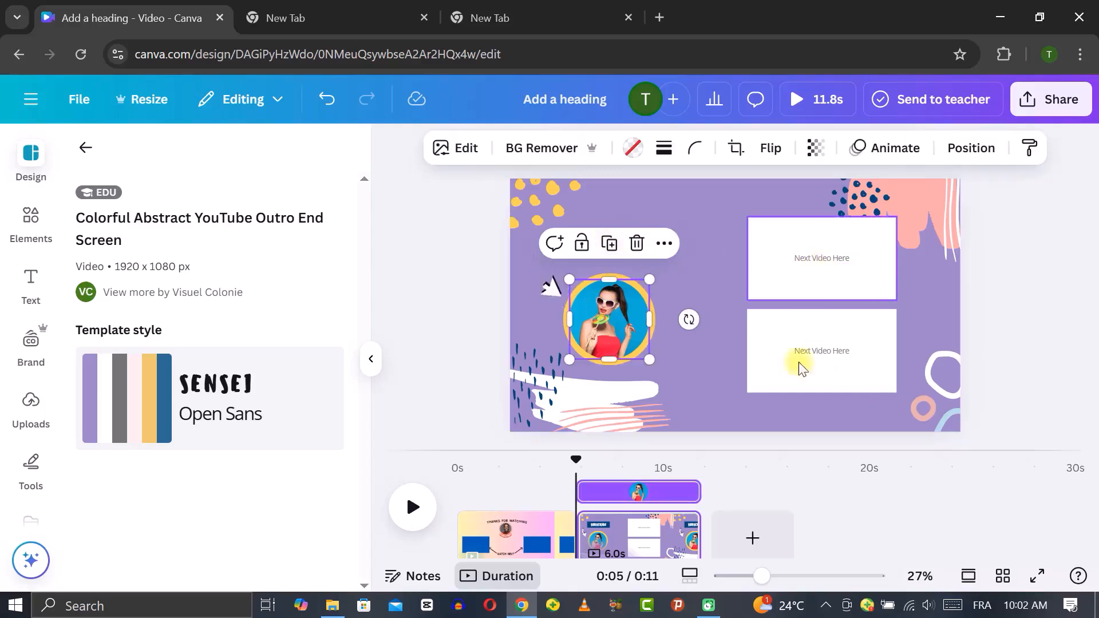
pyautogui.click(707, 385)
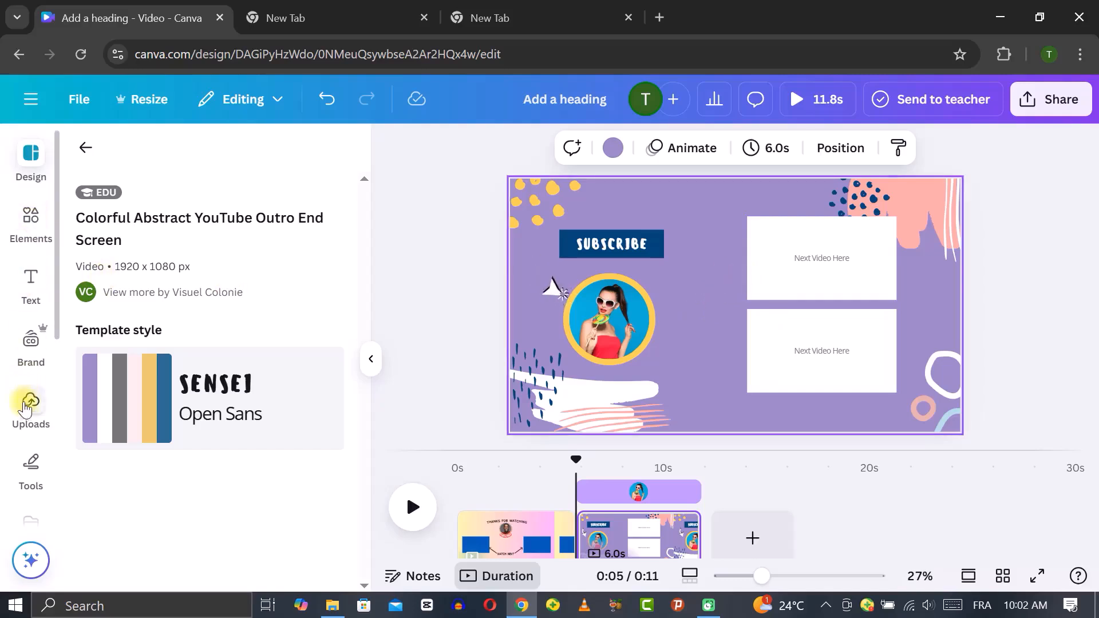
pyautogui.click(30, 404)
pyautogui.moveTo(160, 435); pyautogui.dragTo(567, 252)
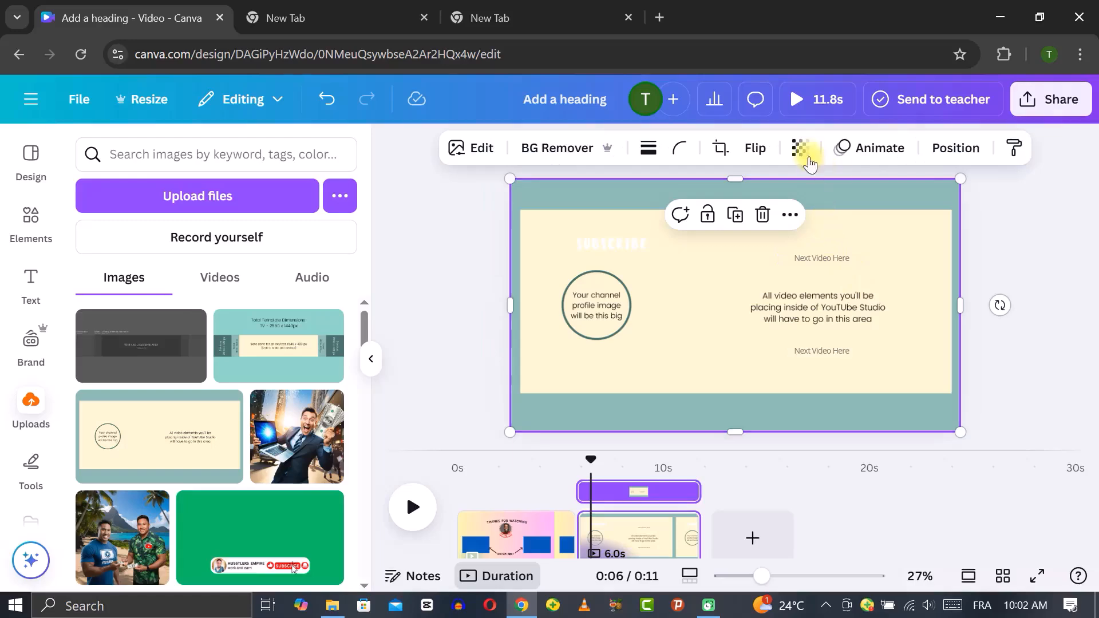
pyautogui.click(800, 148)
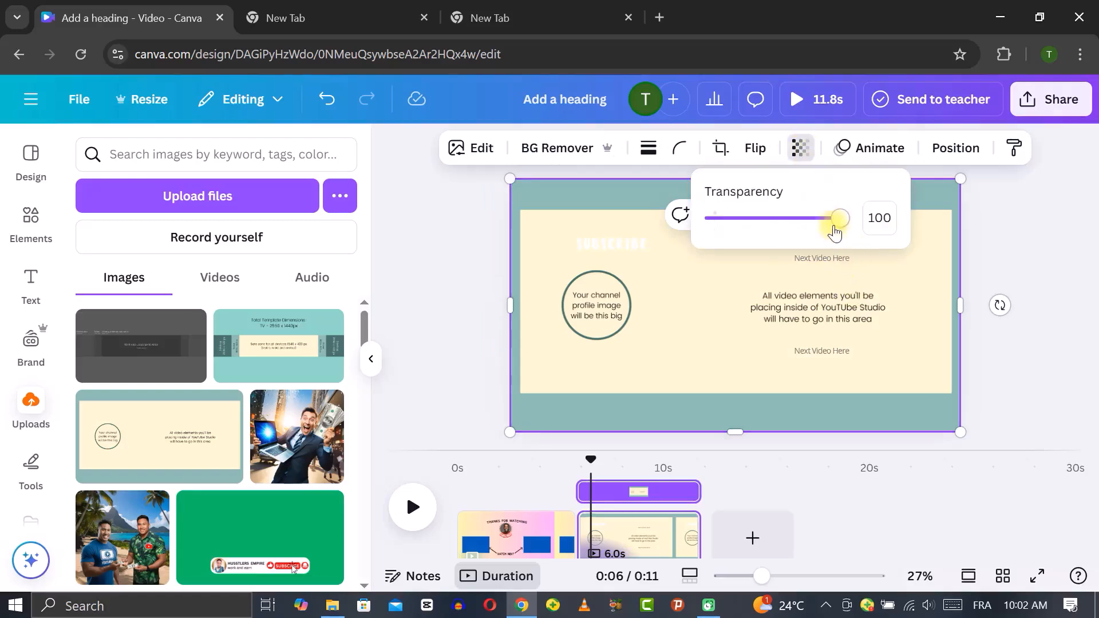
pyautogui.moveTo(840, 227); pyautogui.dragTo(752, 330)
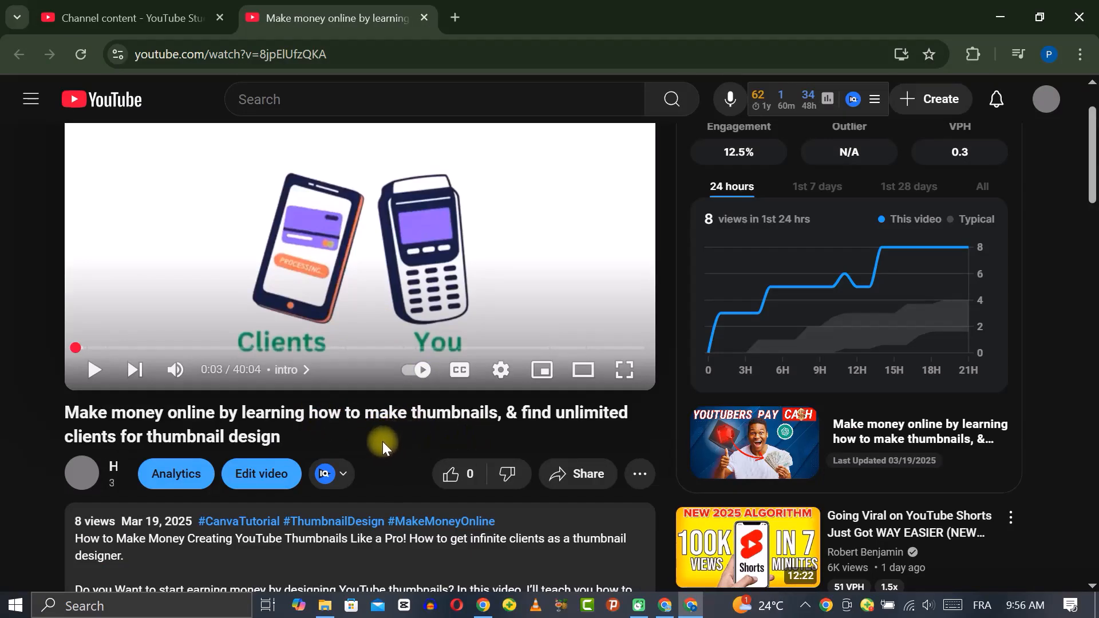
pyautogui.scroll(-10, 396, 432)
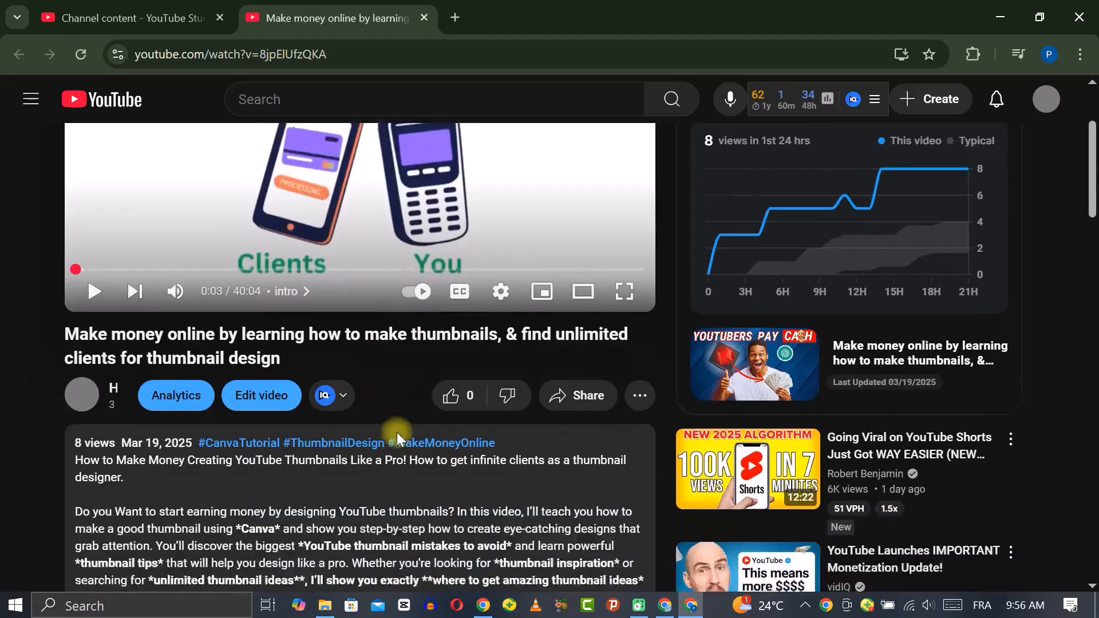